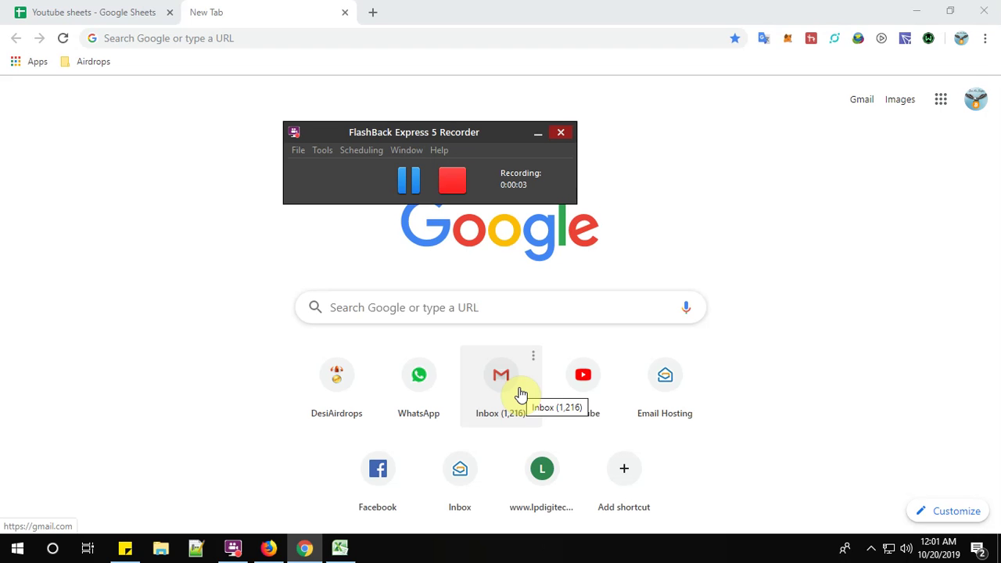
click(280, 38)
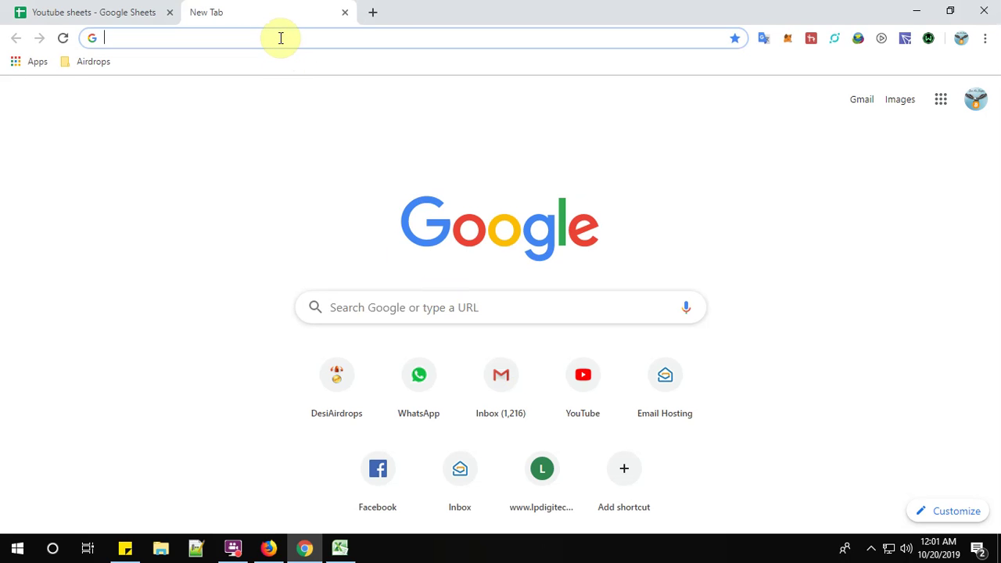
text(www.)
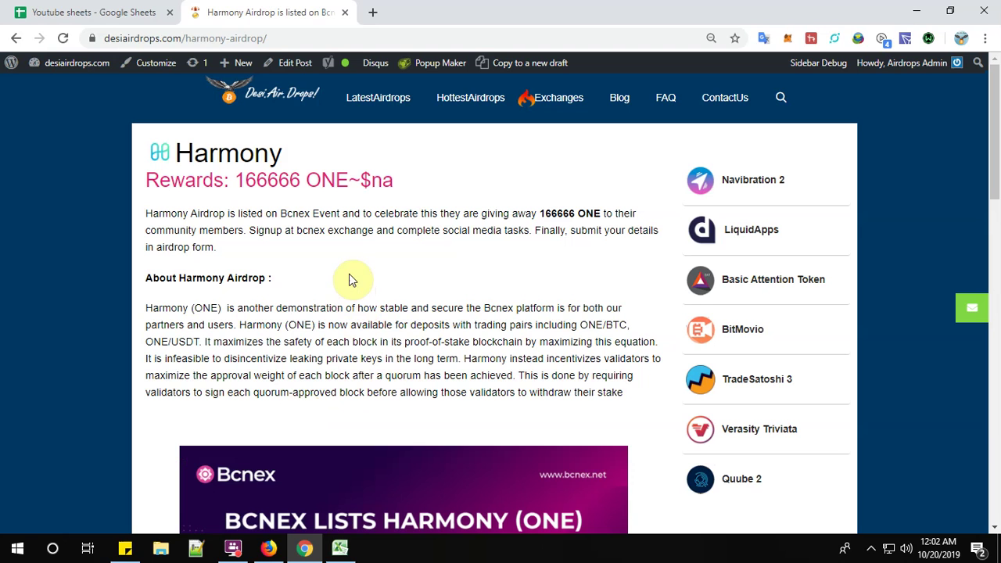
Scroll down the Harmony Airdrop article to the 'Steps for Harmony Airdrop' list.
scroll(266, 277, down, 2)
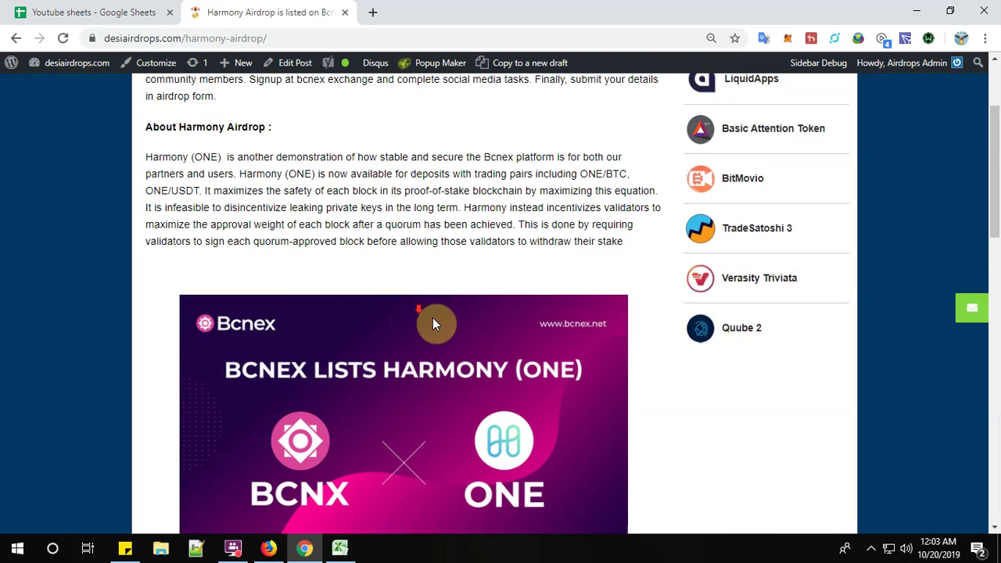
scroll(432, 317, down, 6)
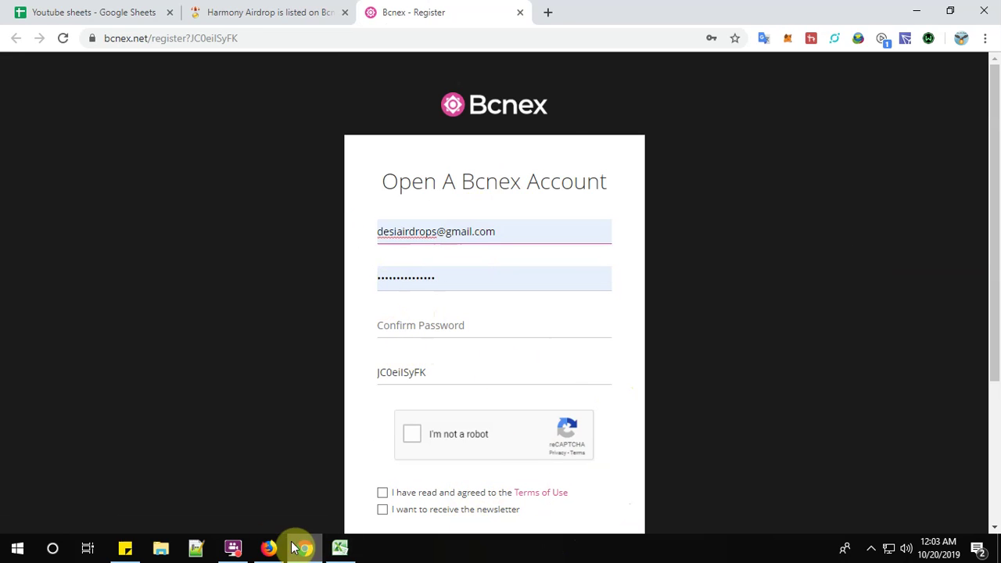
Bring the screen recorder to the front and pause the recording.
click(233, 547)
click(408, 181)
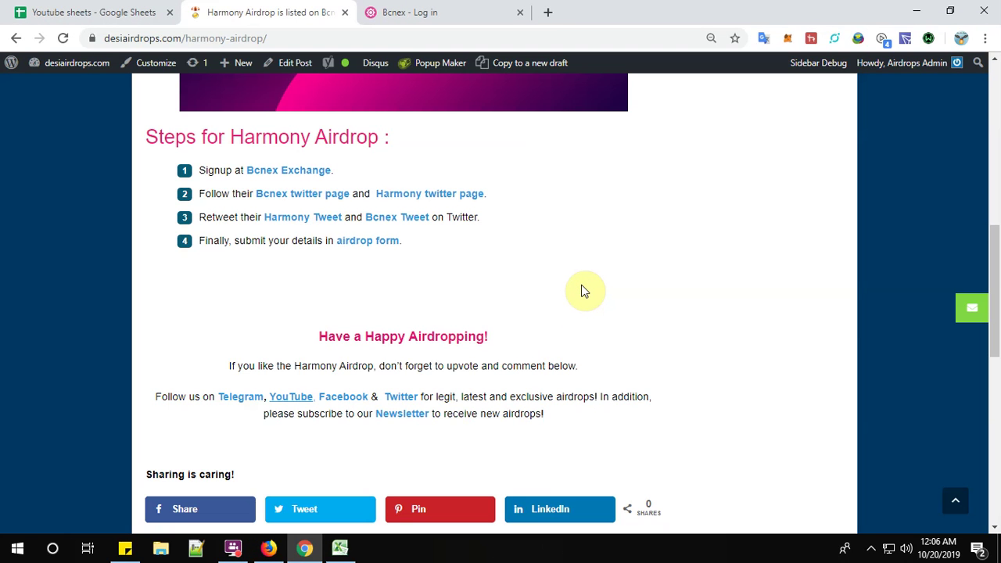
Open the Bcnex and Harmony Twitter profiles from the article's links, then return to the article.
click(301, 196)
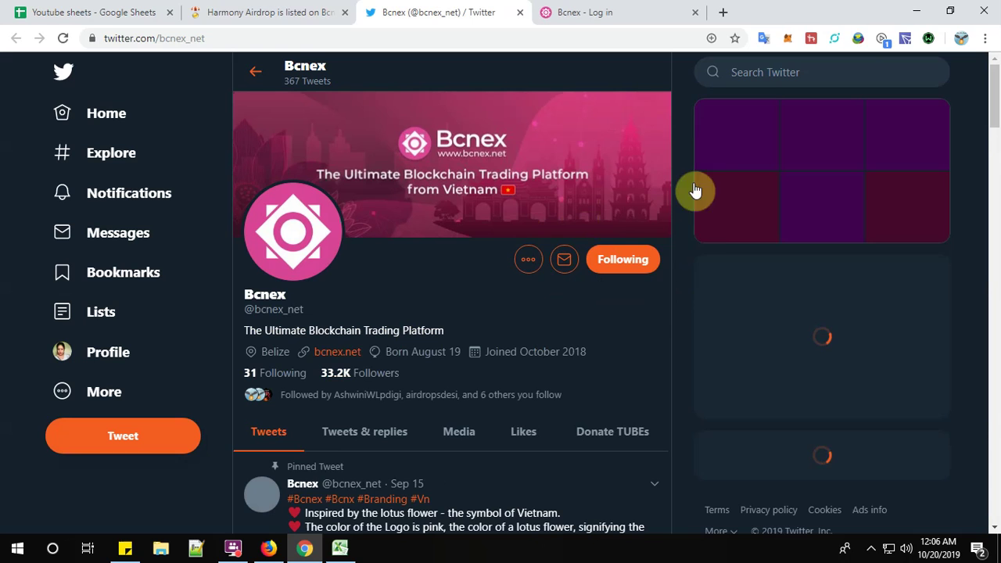
click(227, 12)
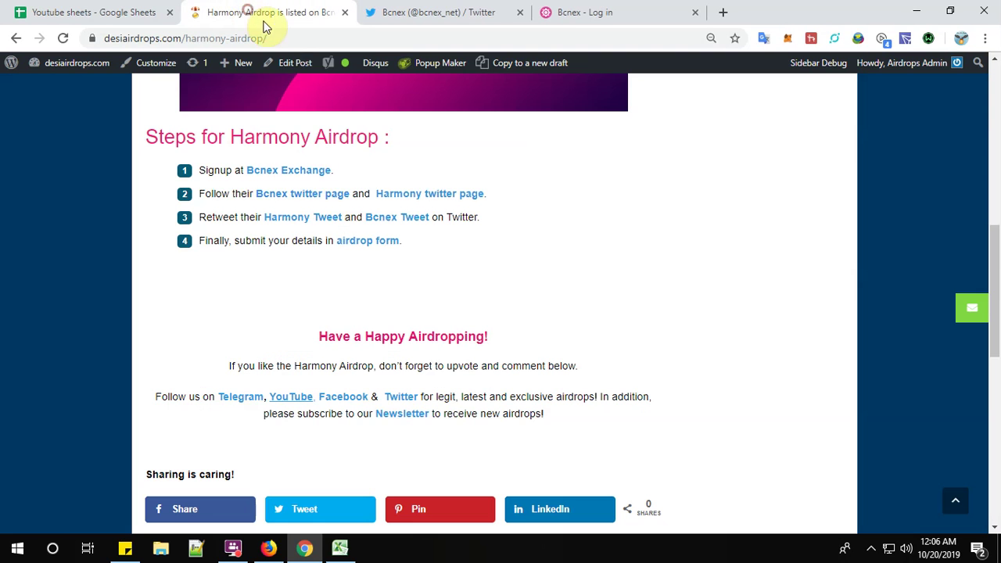
click(410, 193)
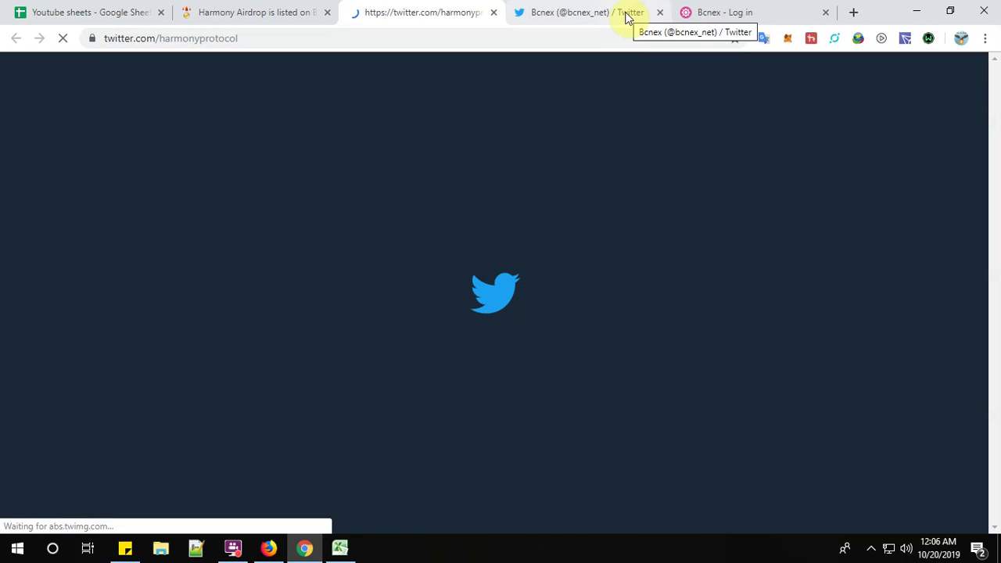
click(625, 12)
click(461, 11)
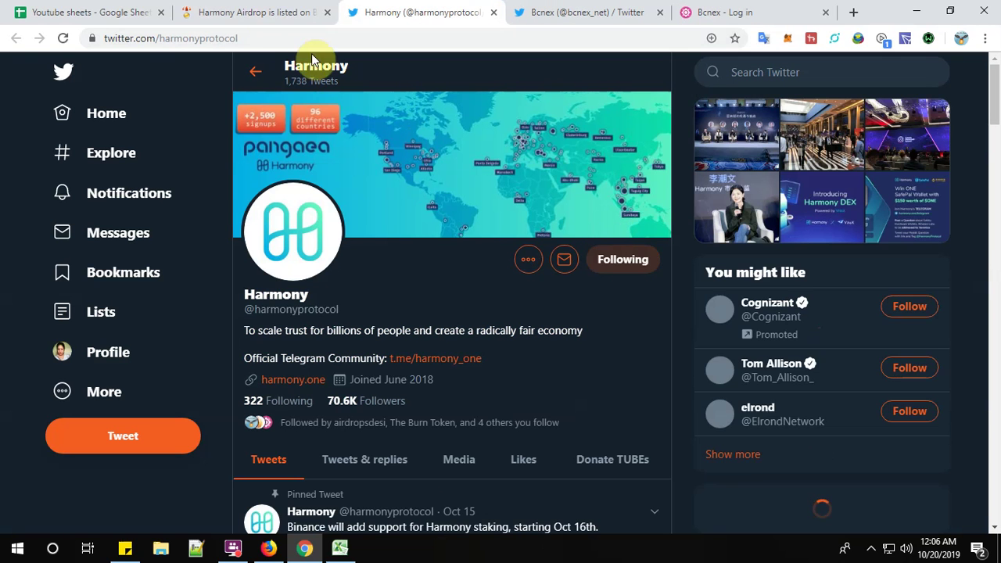
click(251, 12)
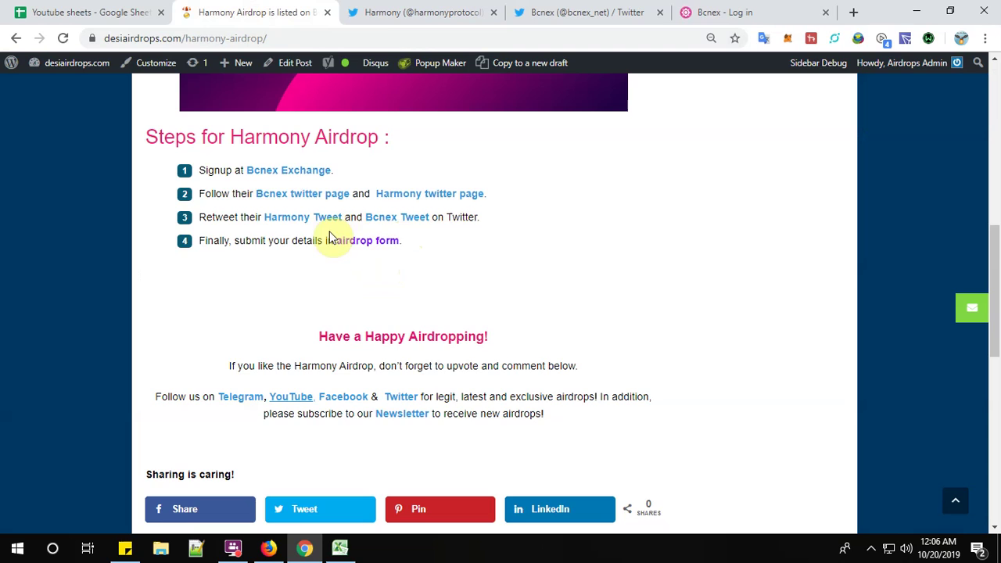
Open the Harmony listing tweet, close both profile tabs, and like the tweet.
click(306, 221)
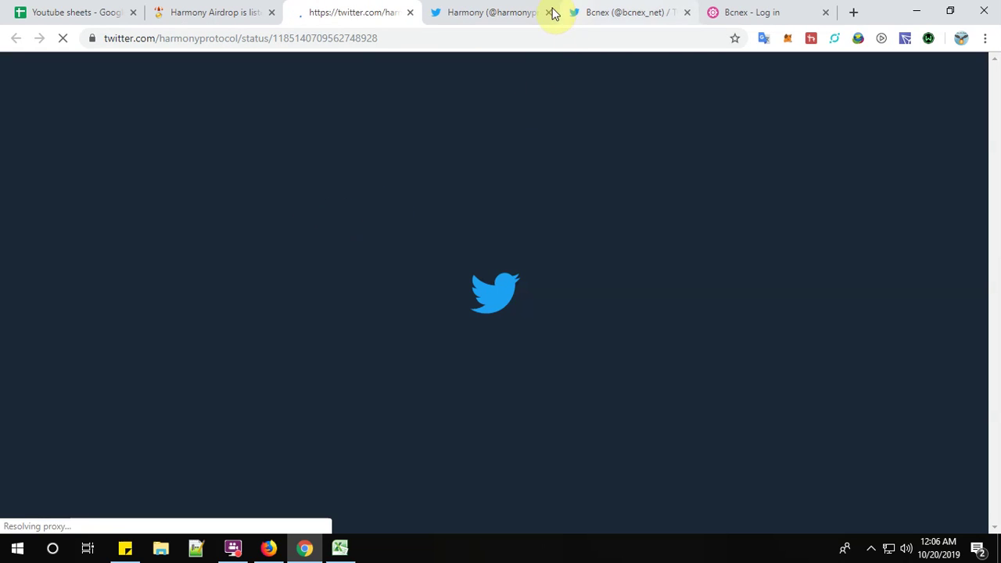
click(548, 12)
click(547, 11)
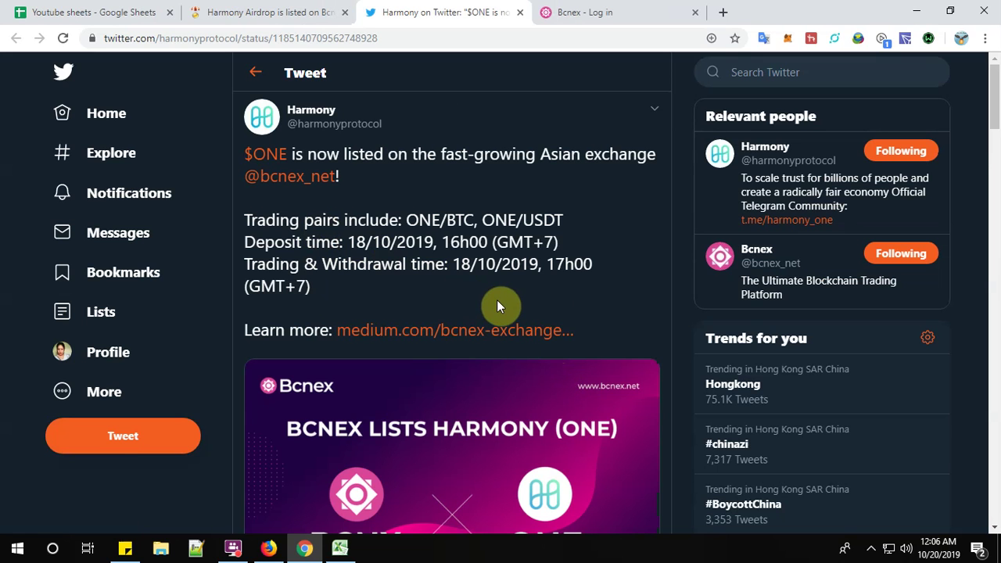
scroll(496, 305, down, 3)
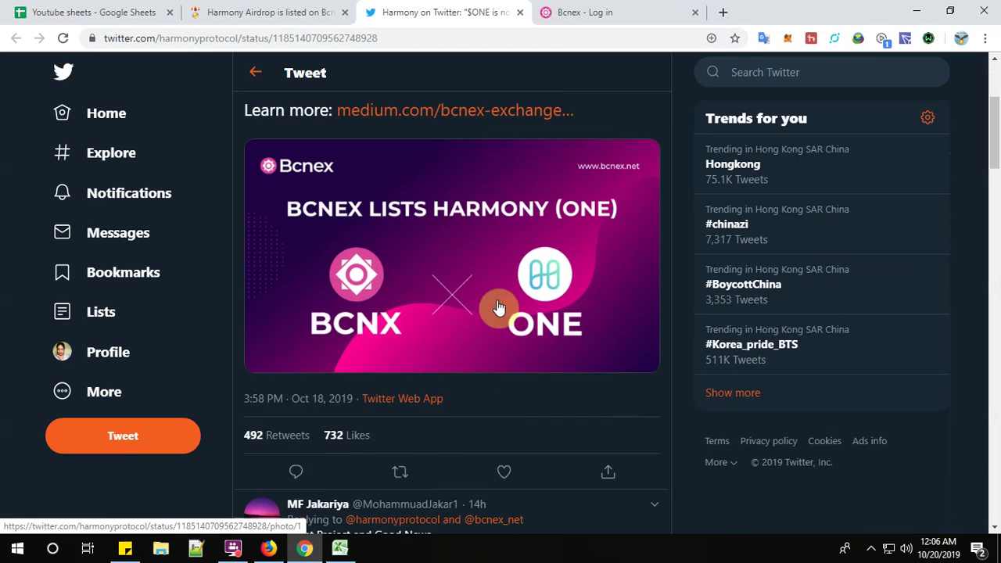
click(505, 472)
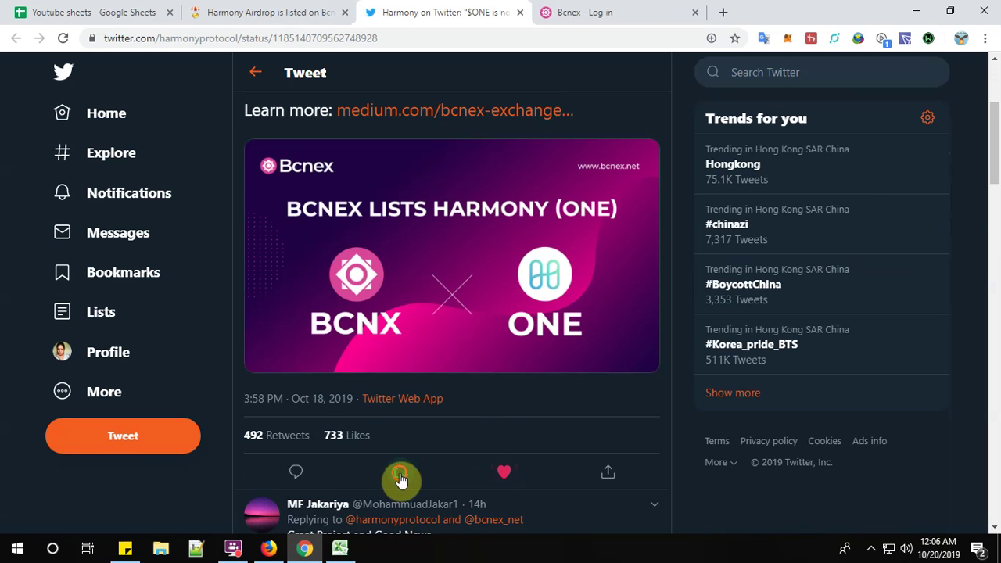
Quote-retweet it with the comment 'Listing on BCNEX is a great news for Harmony'.
click(399, 476)
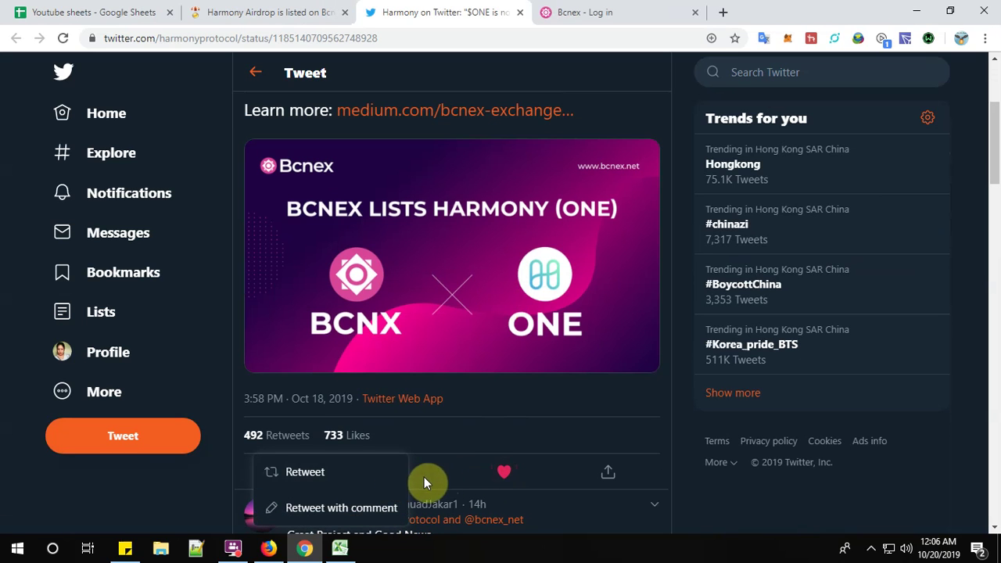
click(348, 506)
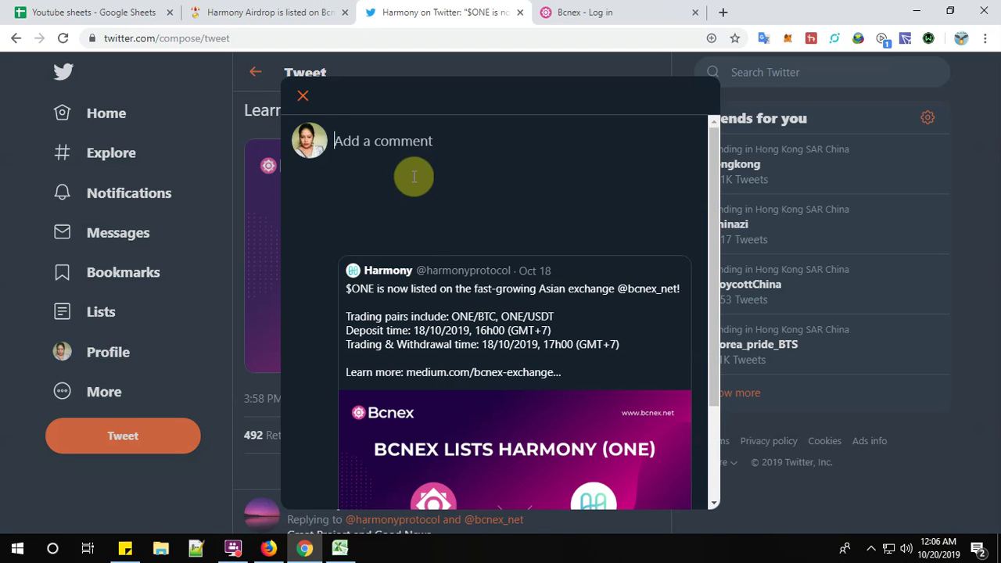
text(Listing )
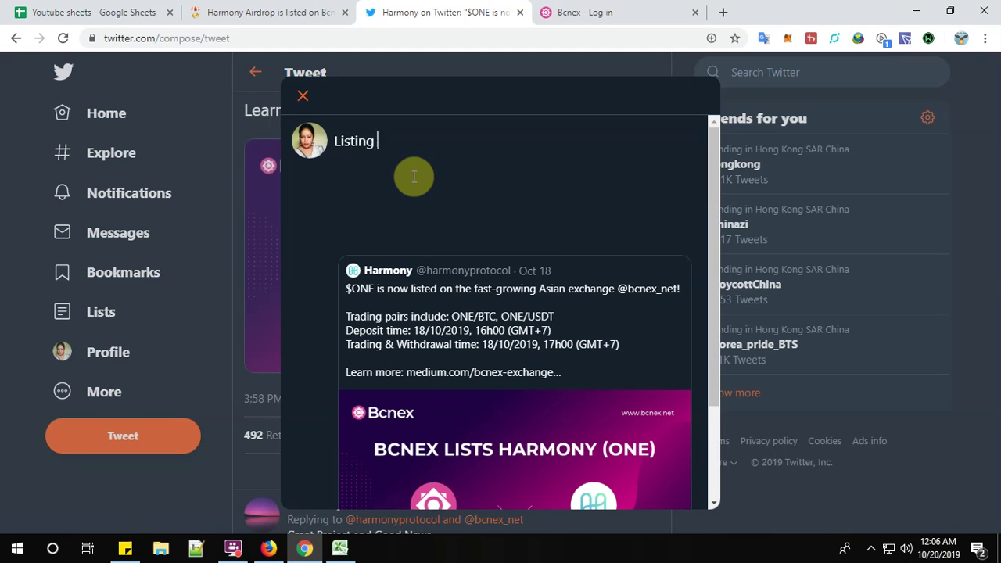
text(on BCNEX is a gr)
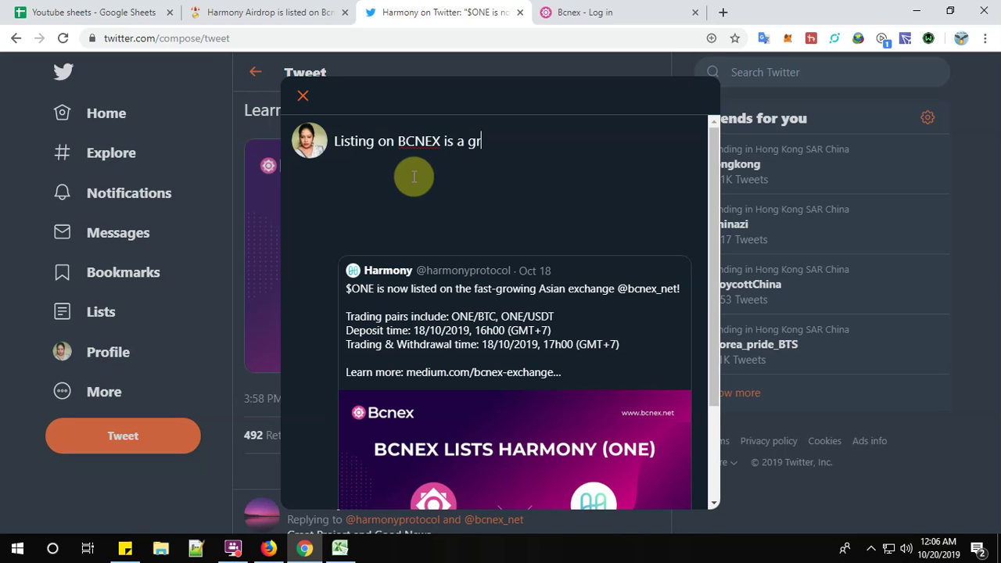
text(eat news for Harmony)
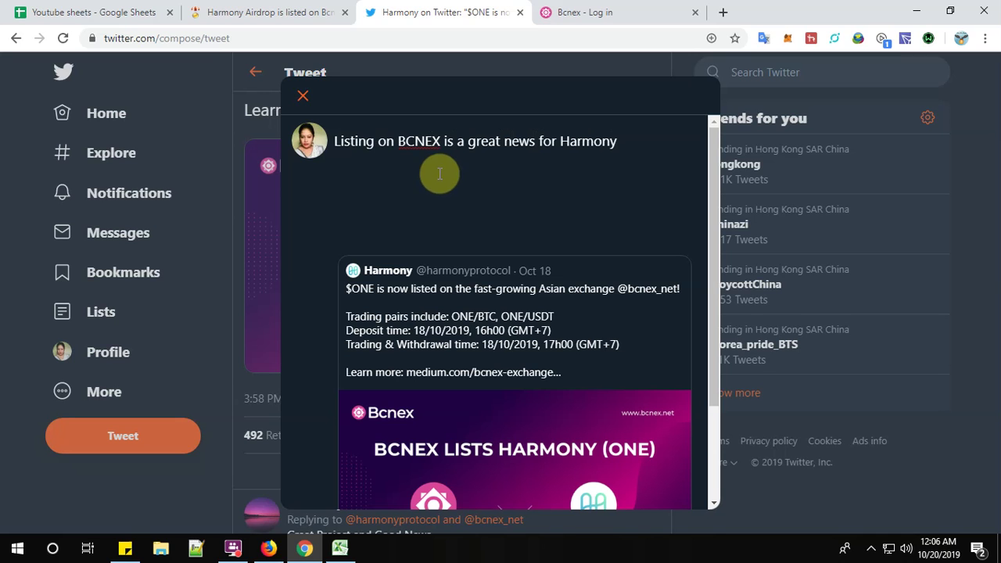
scroll(508, 234, down, 2)
click(662, 488)
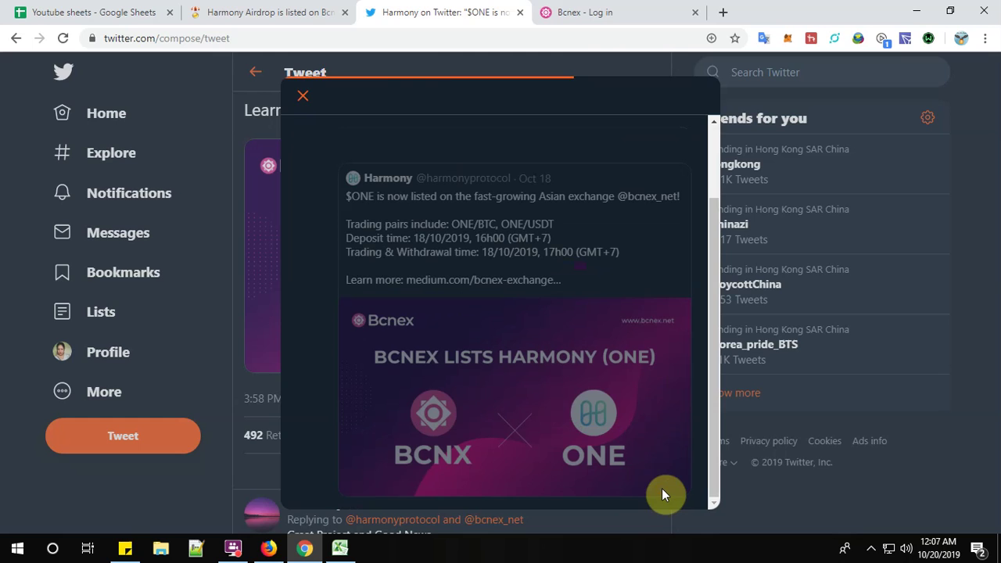
Open the Bcnex listing tweet from the article, close the Harmony tweet tab, and like it.
click(285, 14)
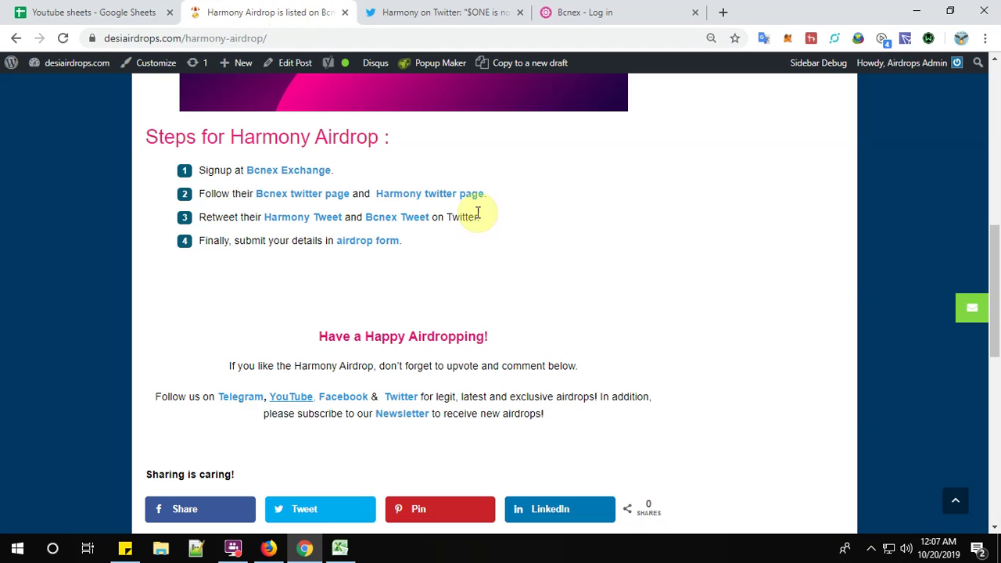
click(407, 224)
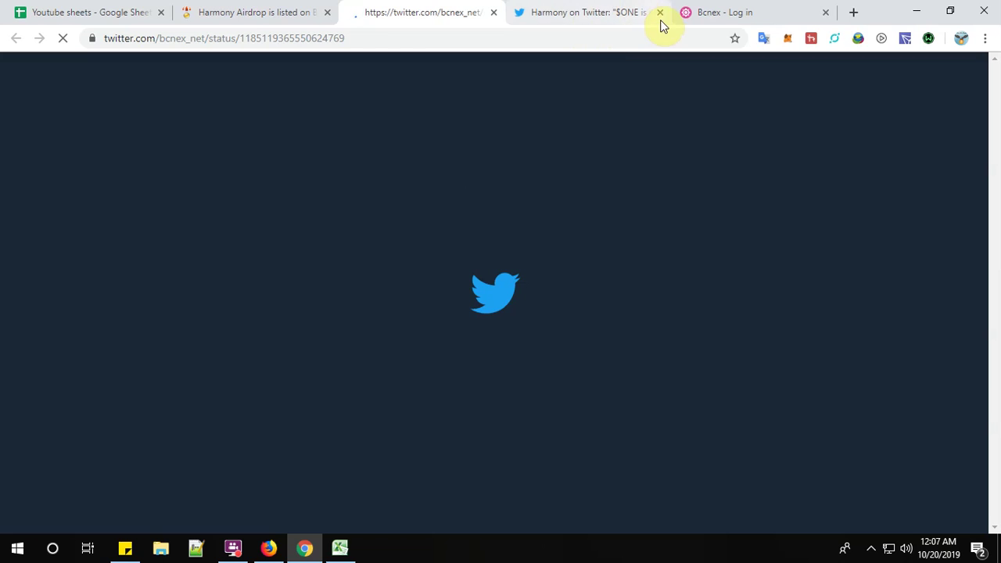
click(660, 13)
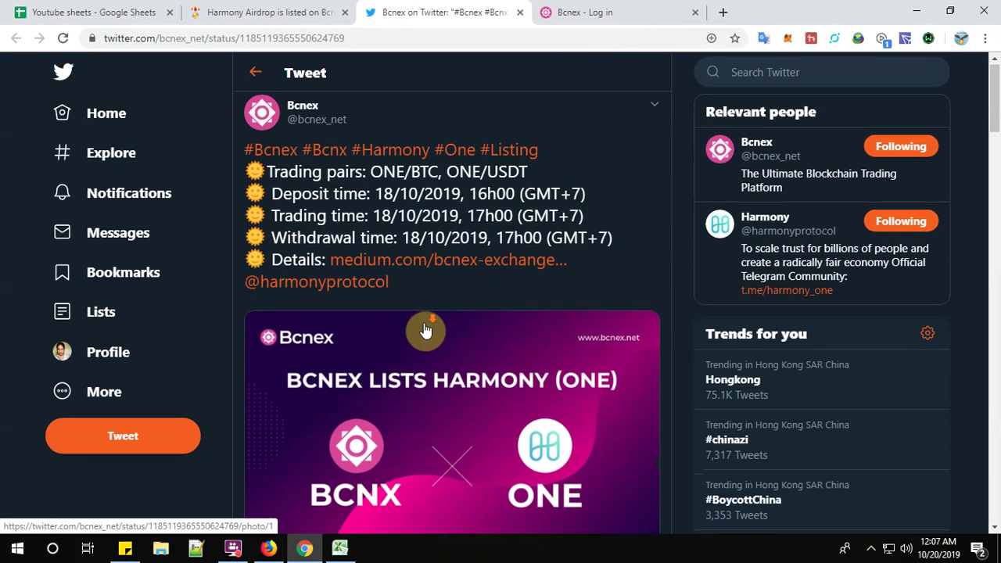
scroll(425, 330, down, 2)
scroll(425, 329, down, 1)
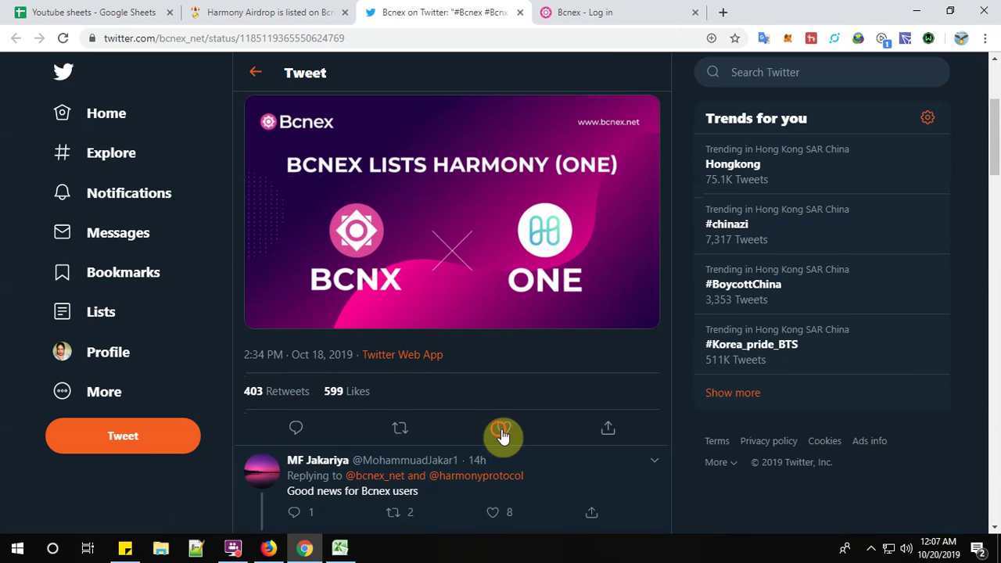
click(503, 430)
Quote-retweet the Bcnex tweet with 'Very good projects both BCNEX and Harmony'.
click(401, 434)
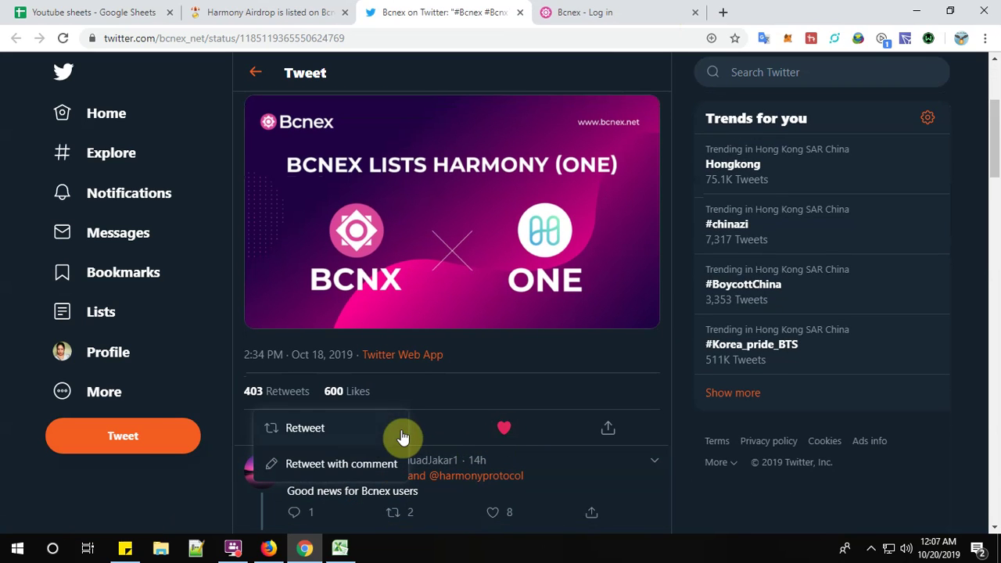
click(367, 463)
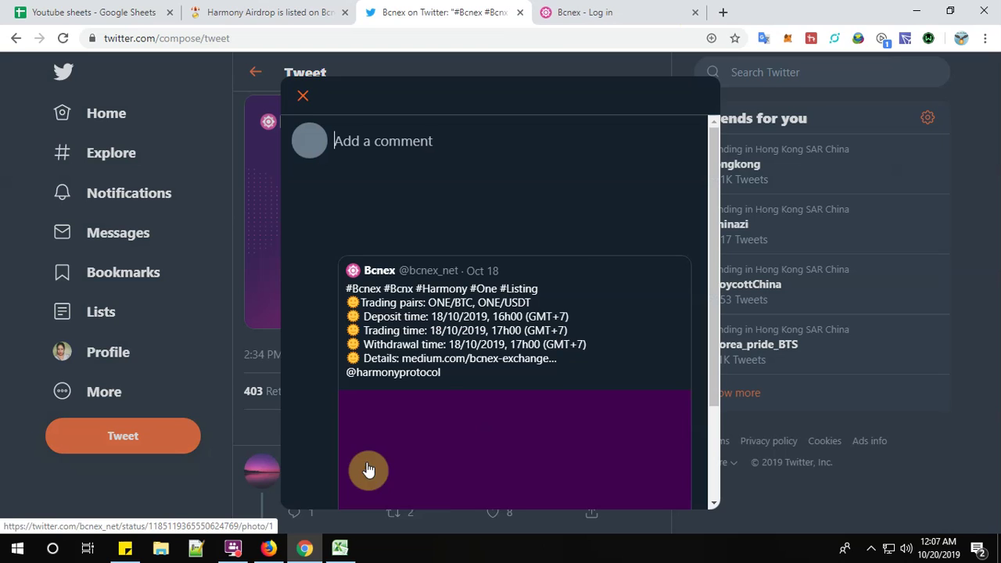
text(V)
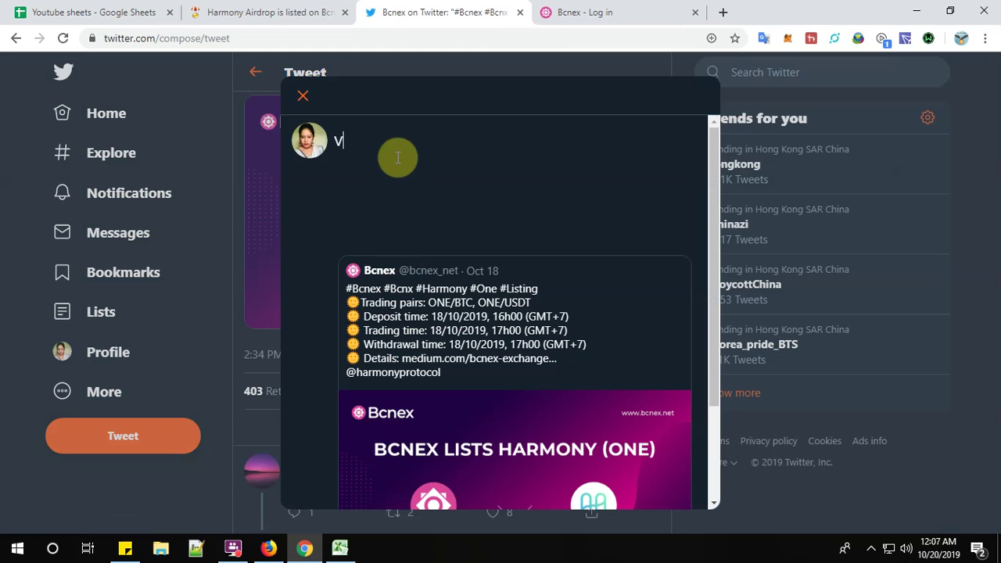
text(ery good pro)
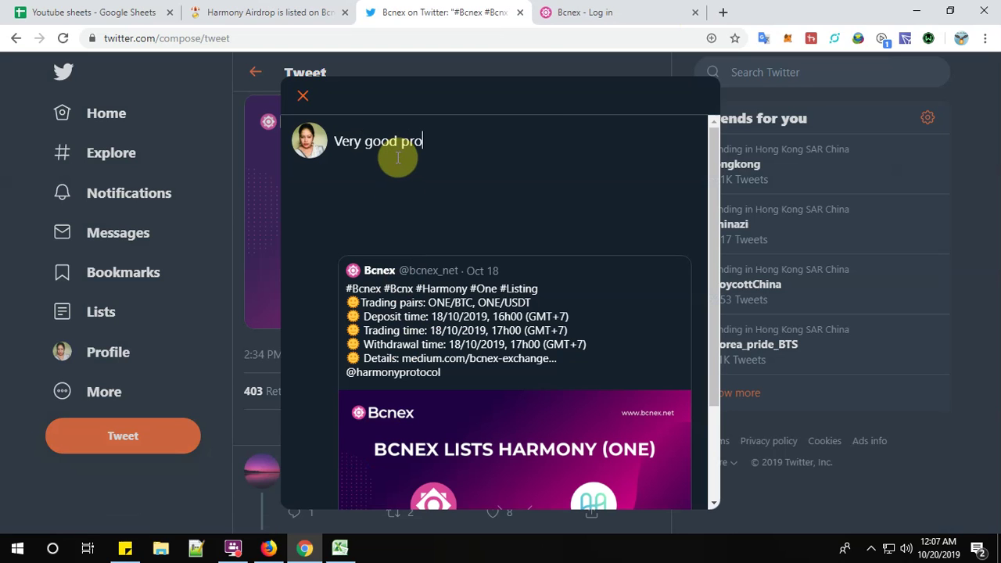
text(jects both BC)
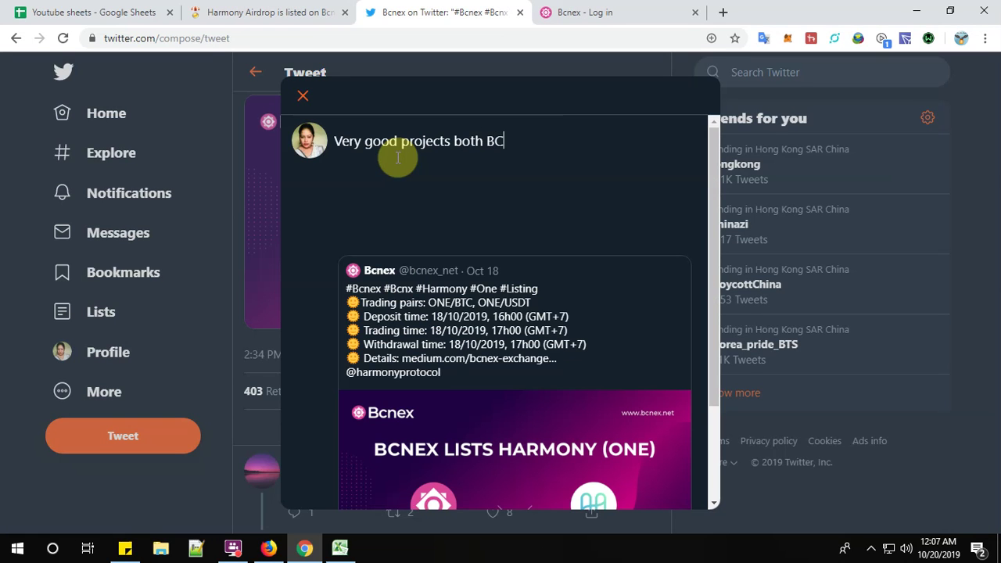
text(NEX and Harmony)
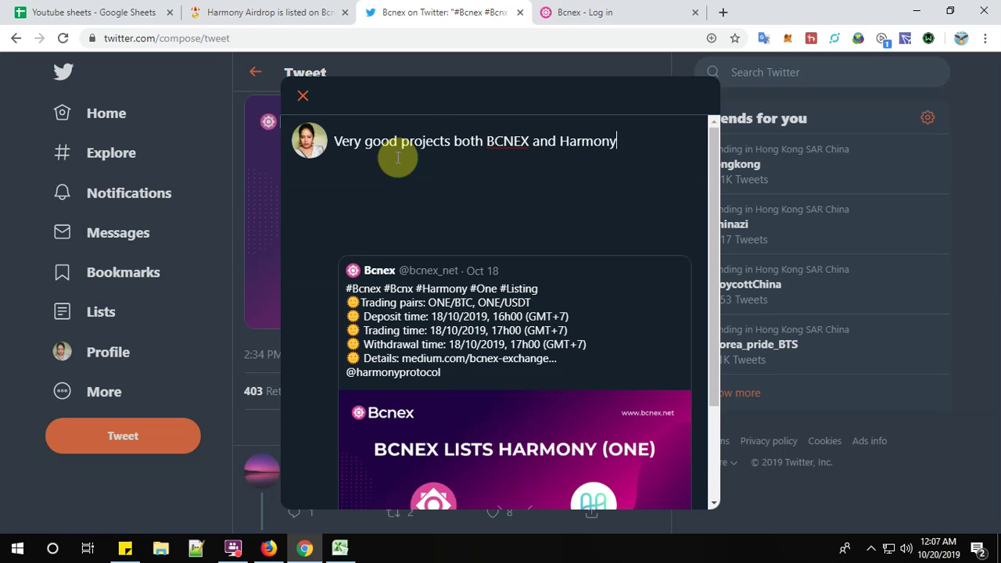
scroll(430, 148, down, 3)
click(664, 486)
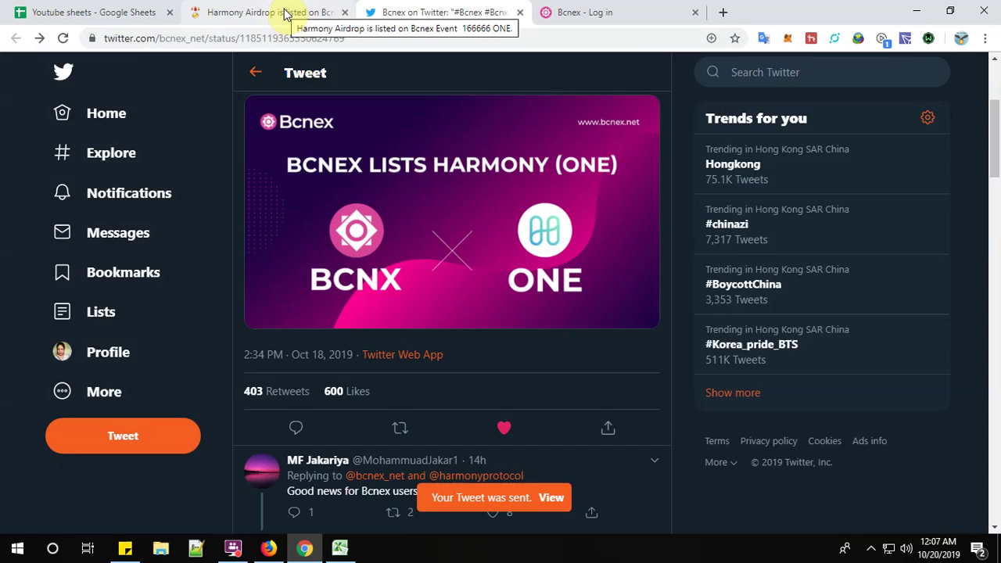
Open the airdrop form, select its Twitter profile link field, and open a blank tab.
click(285, 14)
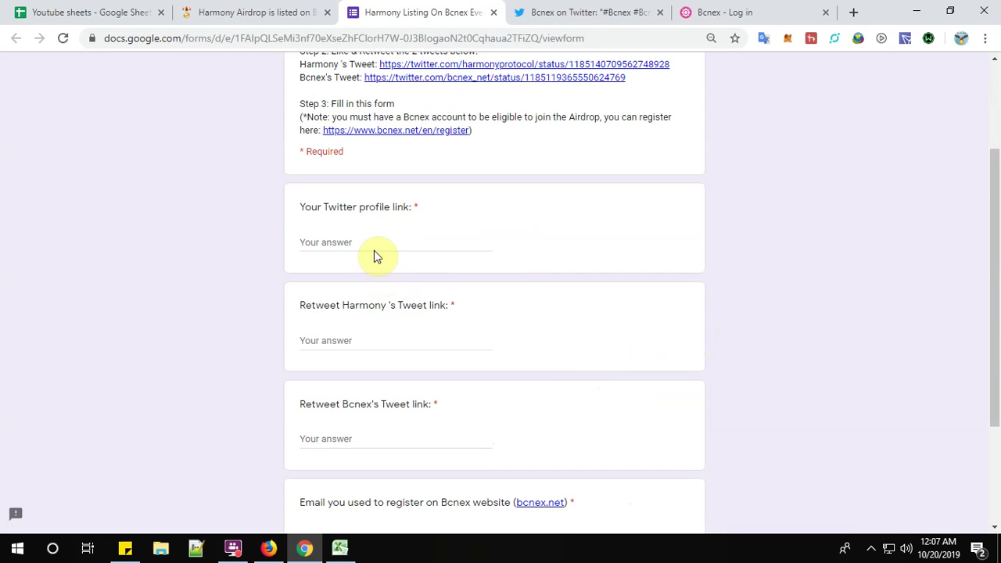
click(373, 241)
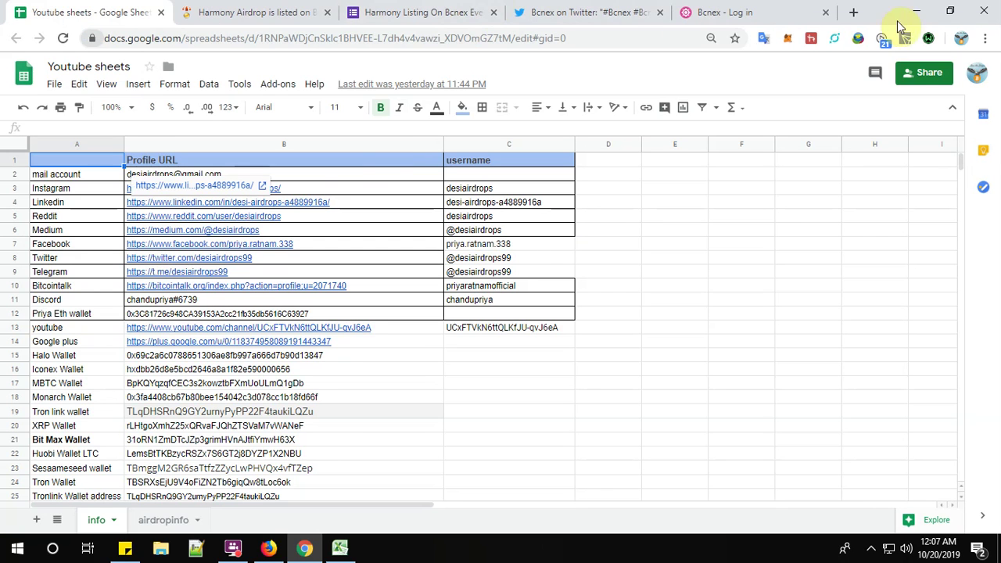
click(855, 13)
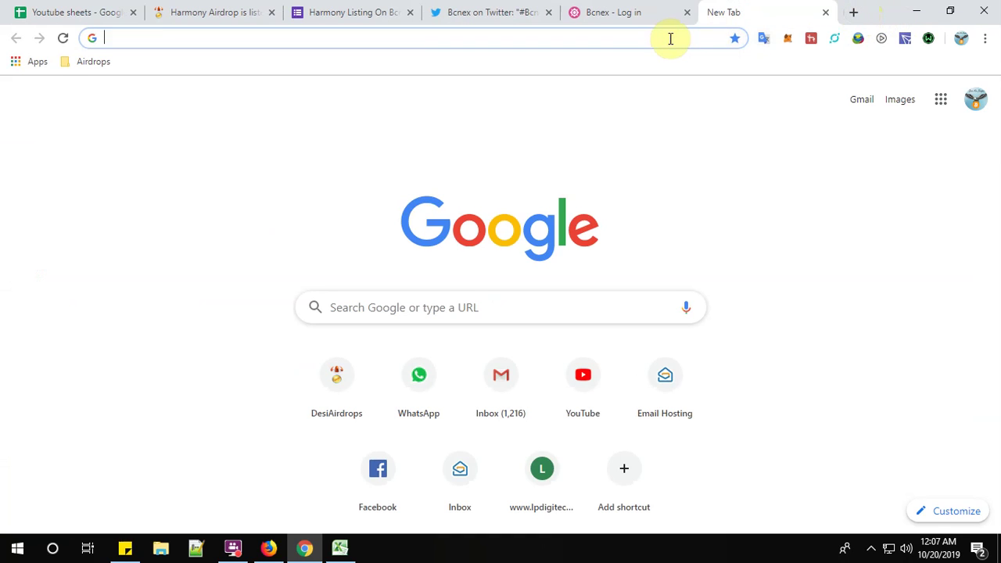
Copy your Twitter profile URL into the form's Twitter profile link answer.
text(twitter.com)
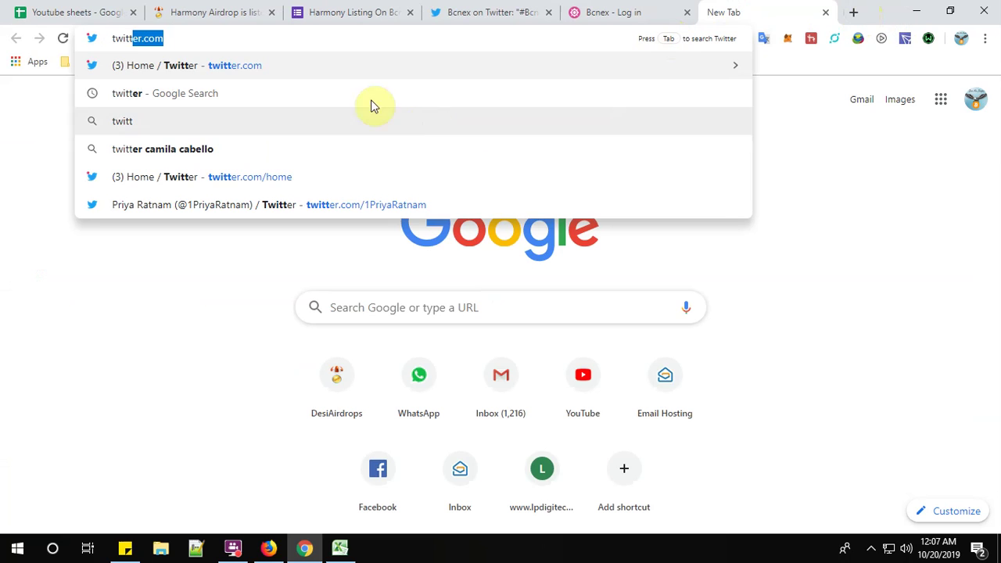
click(357, 68)
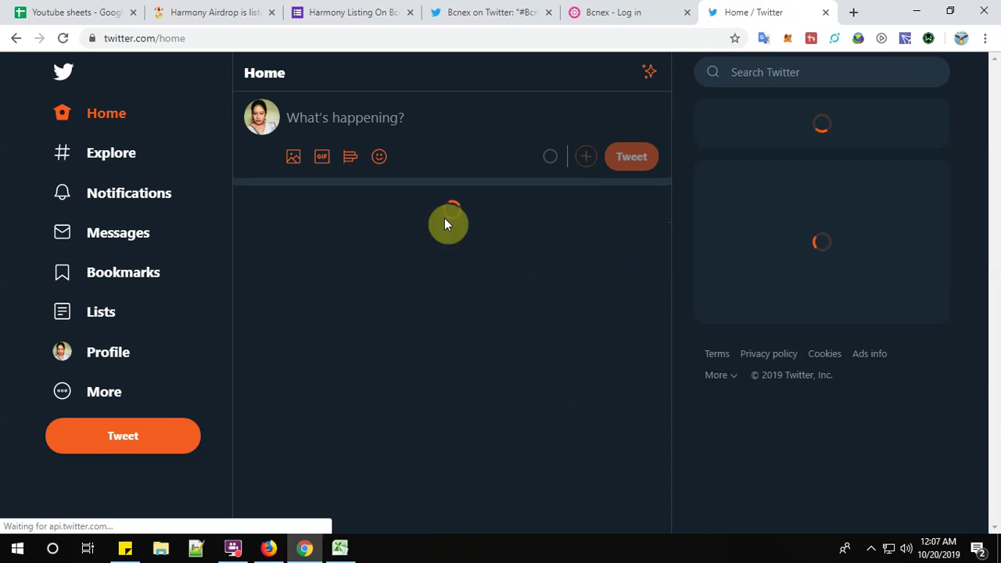
click(100, 352)
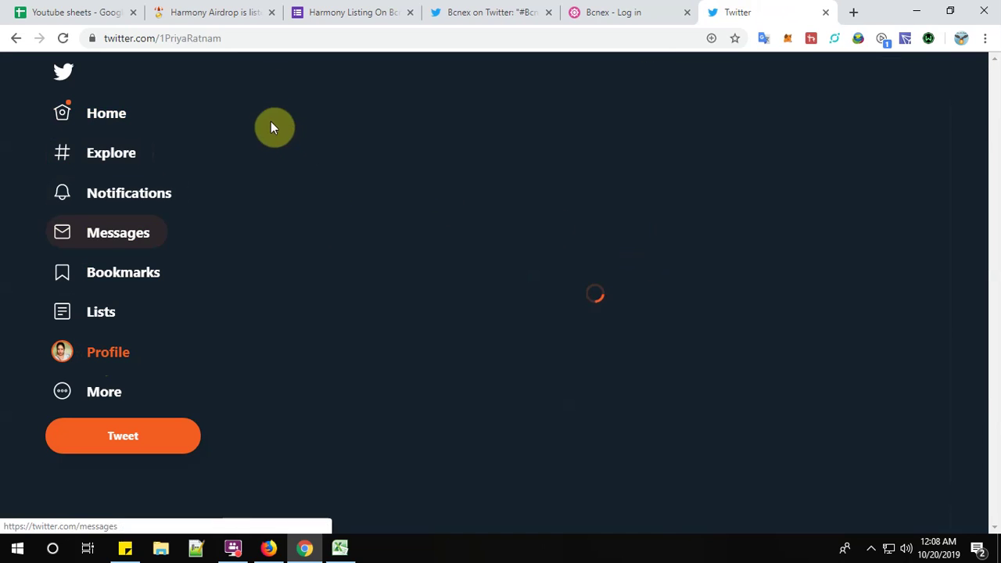
click(247, 42)
key(ctrl+c)
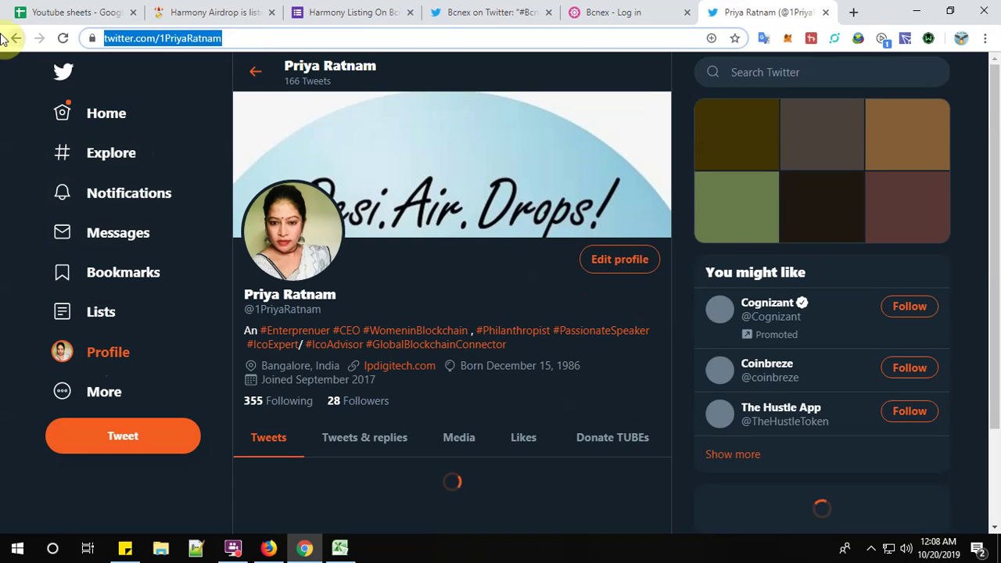
click(364, 9)
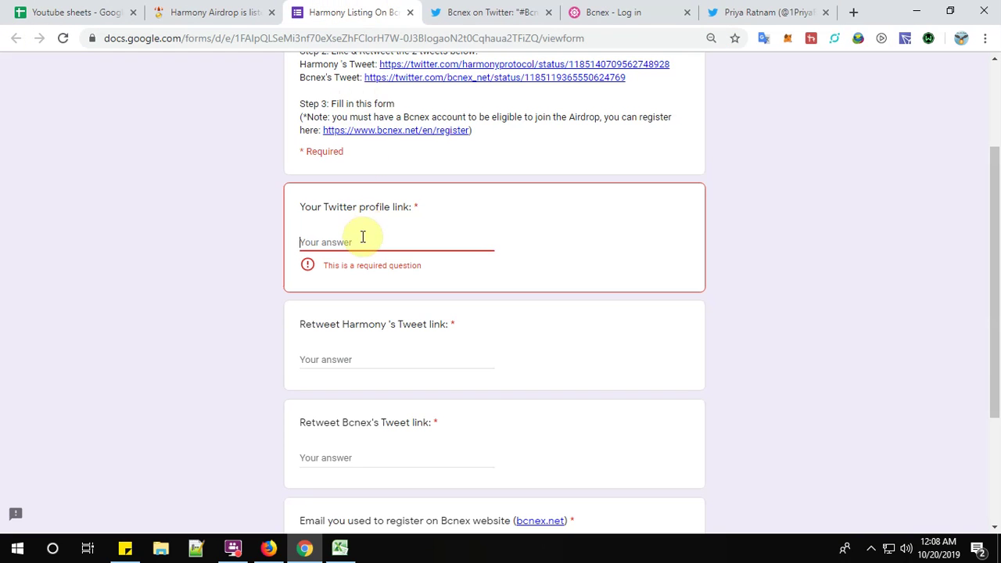
key(ctrl+v)
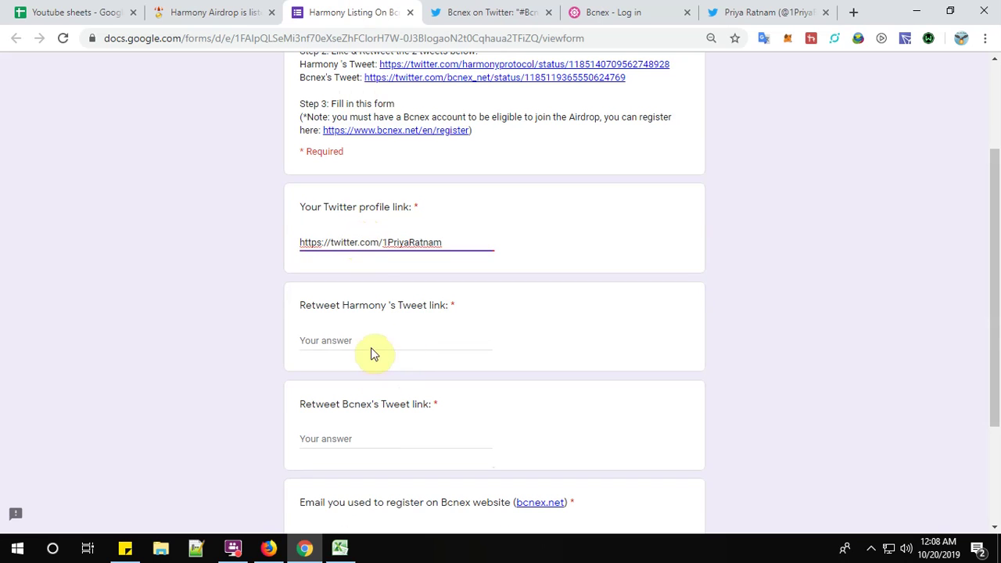
click(372, 347)
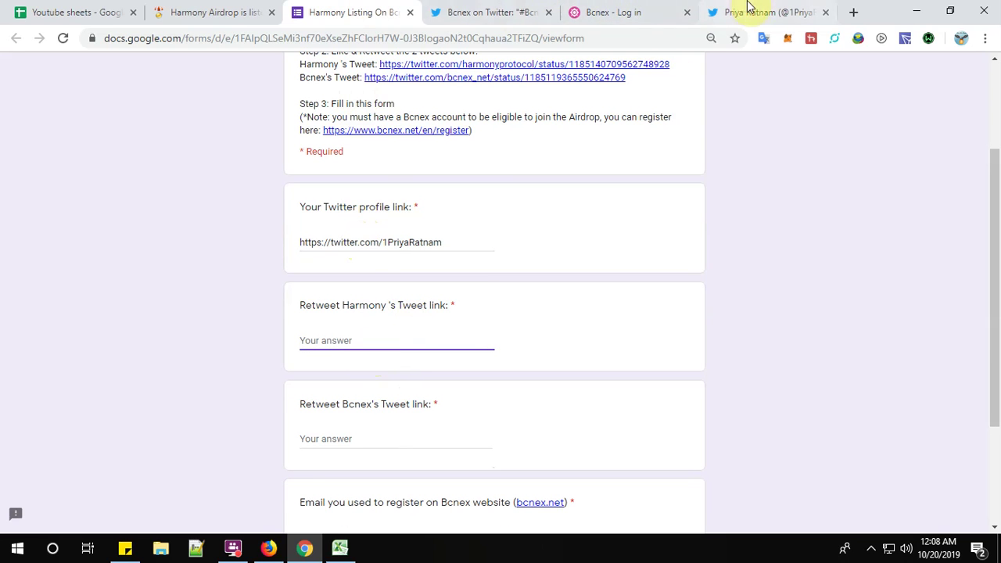
Paste your Harmony quote retweet's status URL into the Retweet Harmony's Tweet link answer.
click(749, 14)
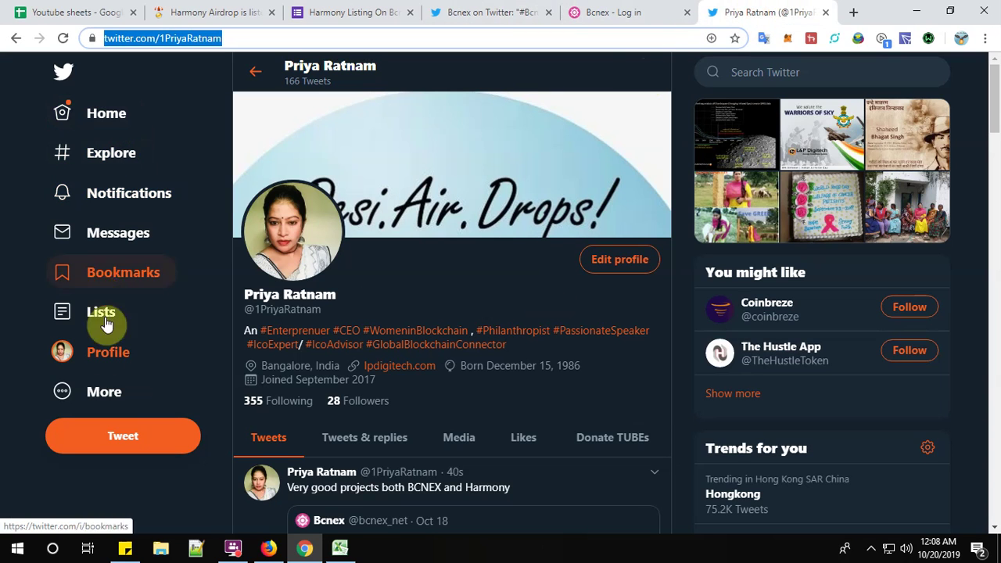
scroll(454, 359, down, 4)
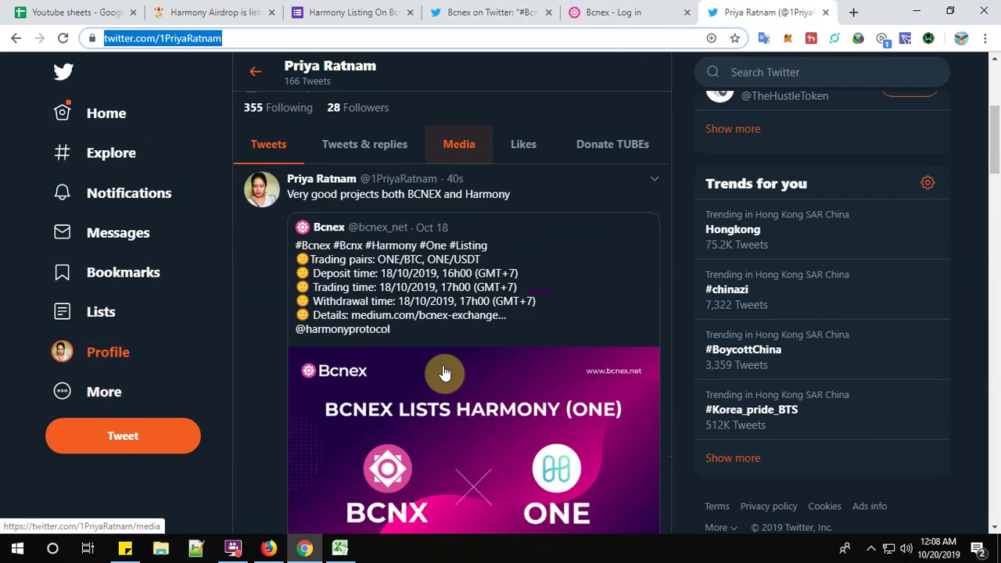
scroll(445, 373, down, 4)
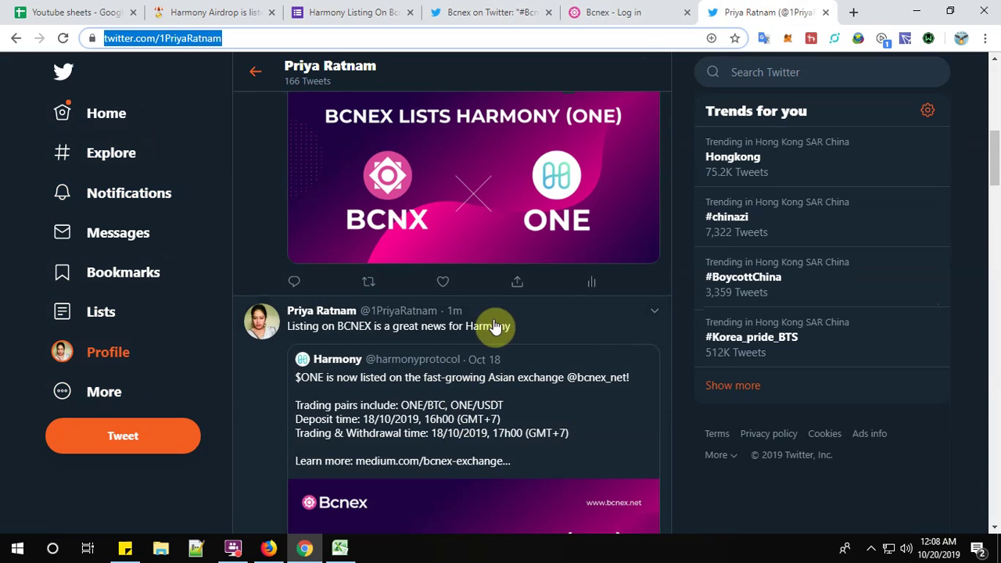
click(458, 319)
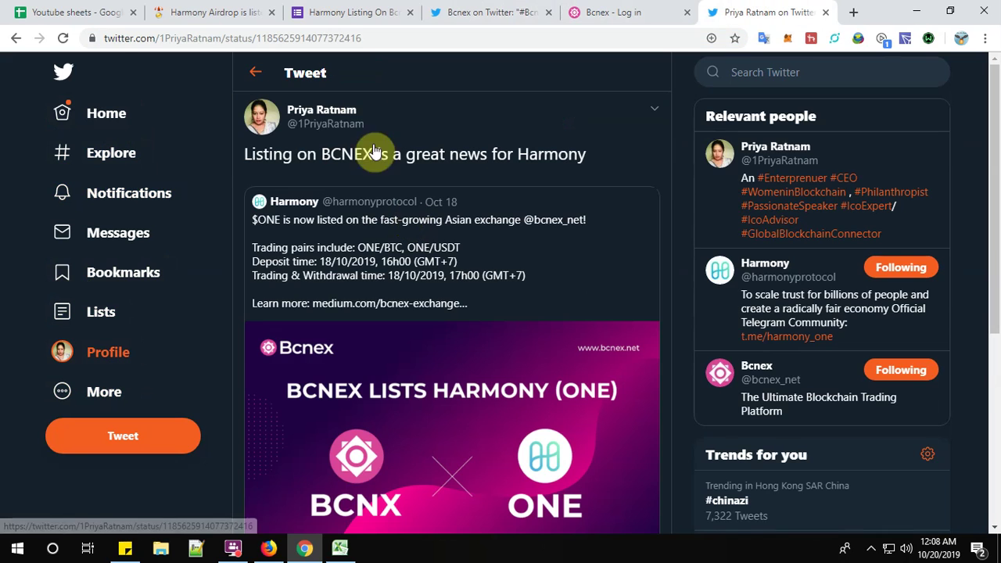
click(384, 35)
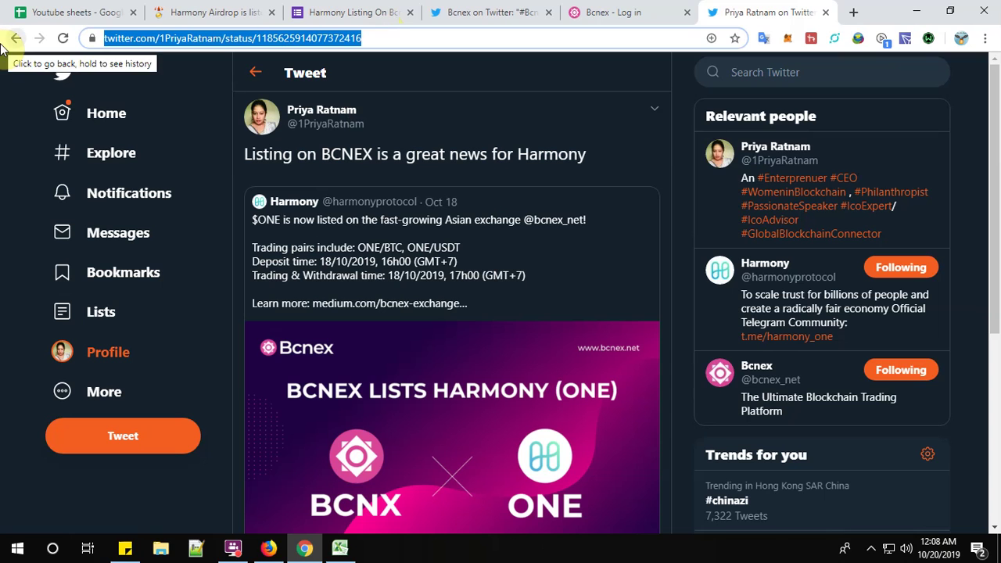
click(367, 14)
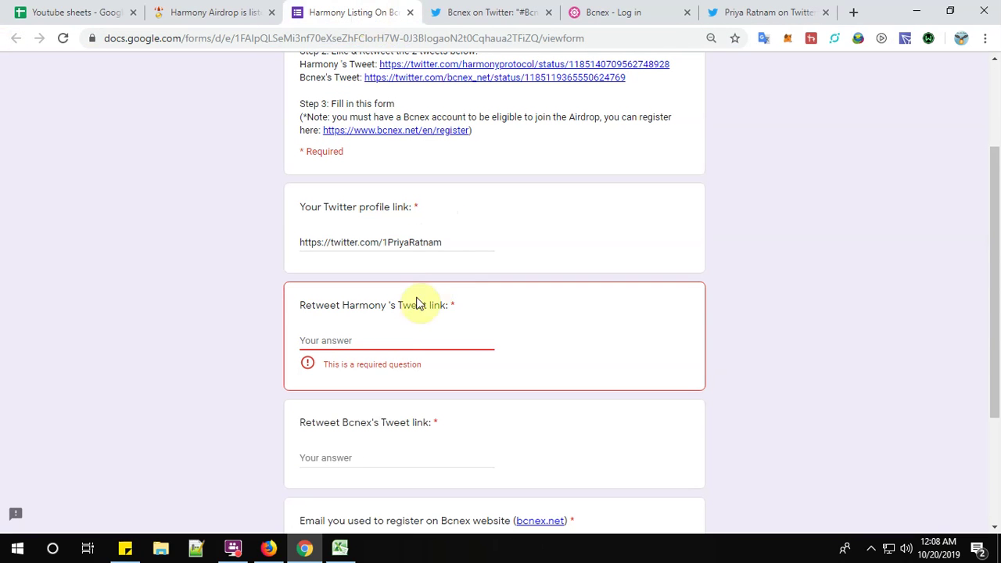
key(ctrl+v)
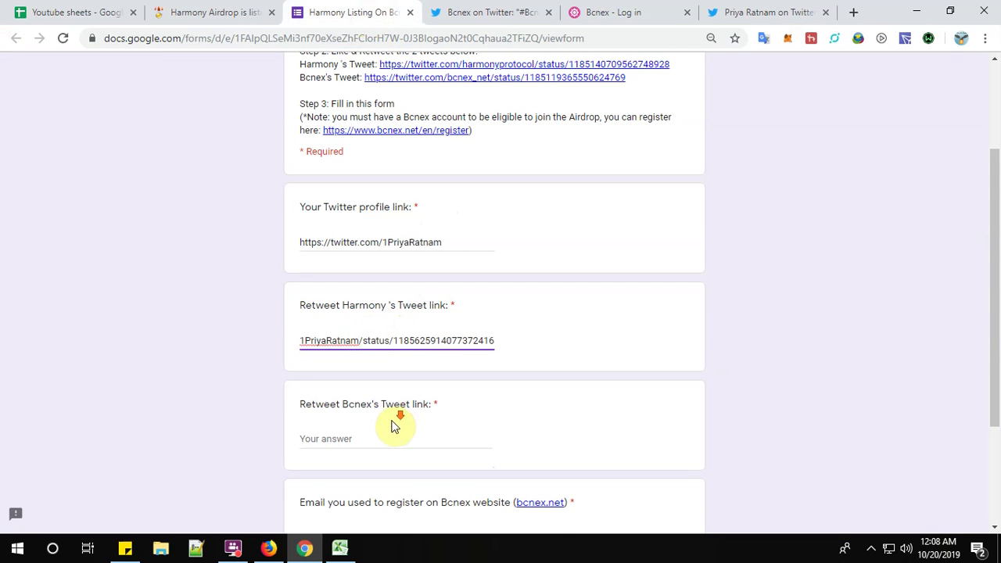
scroll(391, 420, down, 1)
click(372, 357)
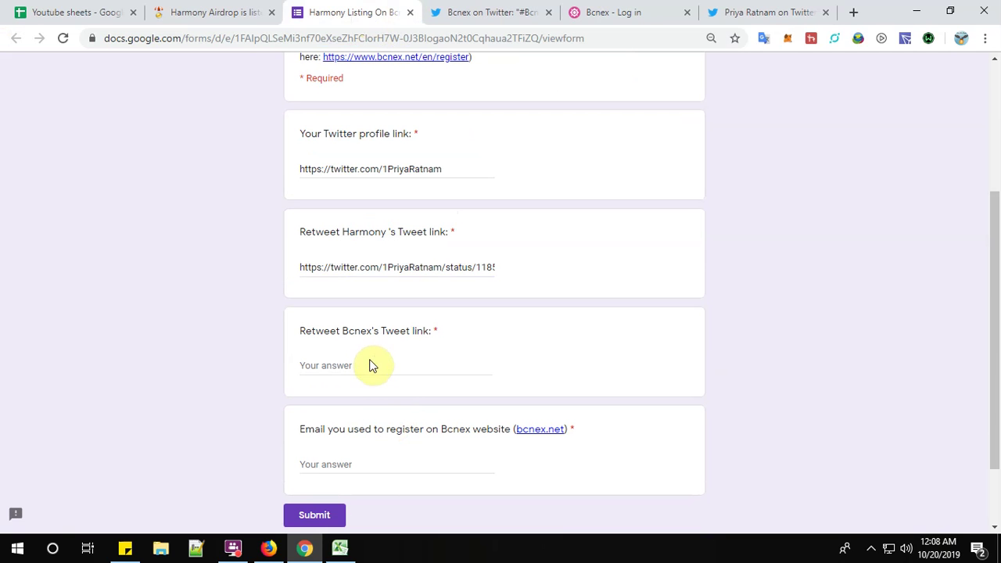
click(362, 372)
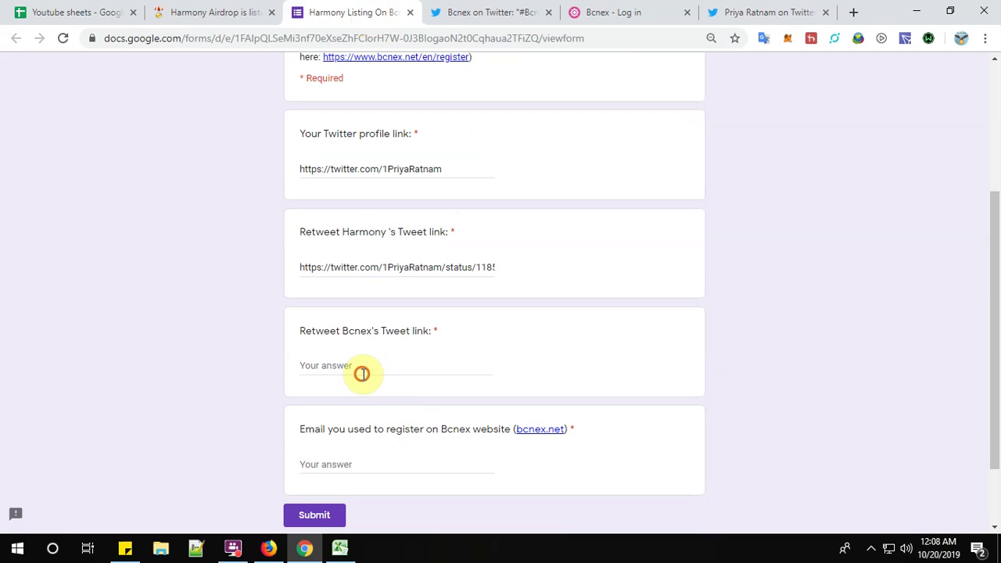
Open your Bcnex quote retweet's status page, copy its URL, and return to the form.
click(491, 14)
scroll(398, 331, up, 3)
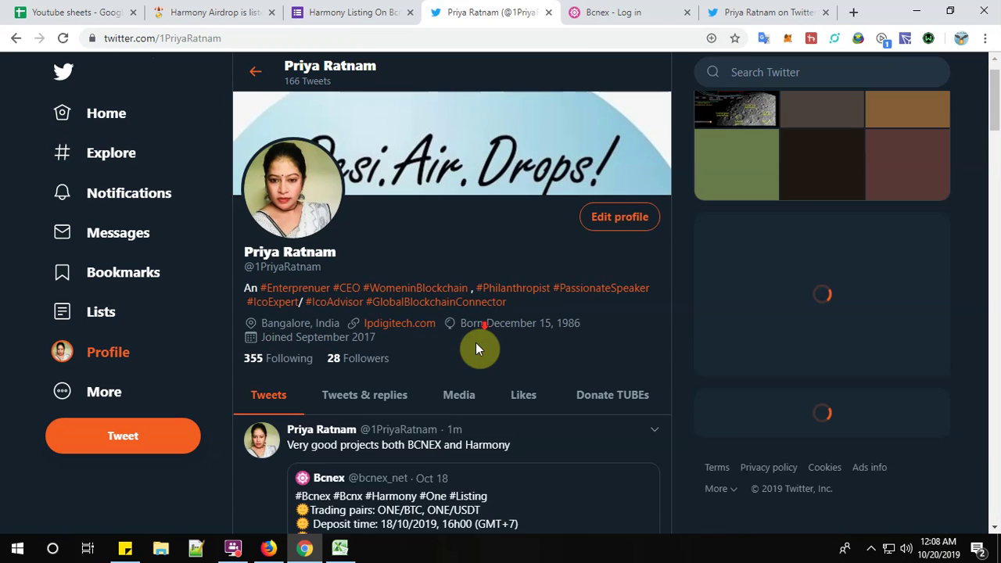
scroll(476, 347, down, 4)
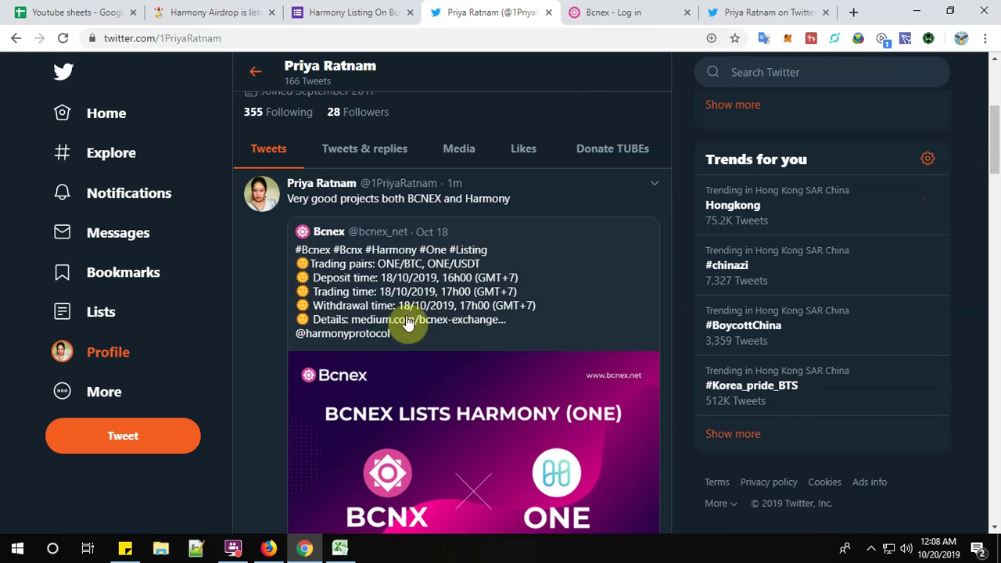
click(456, 192)
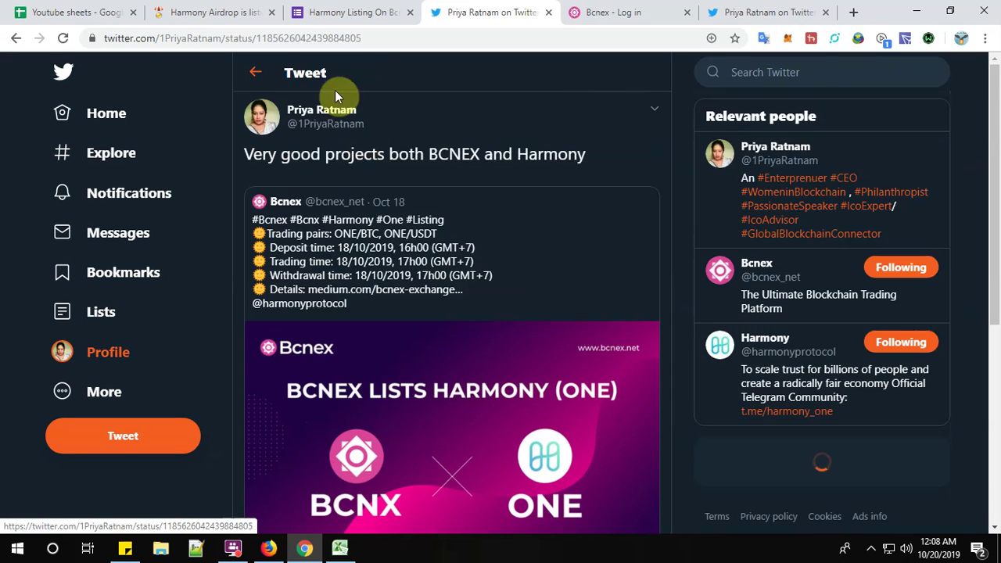
click(384, 38)
key(ctrl+c)
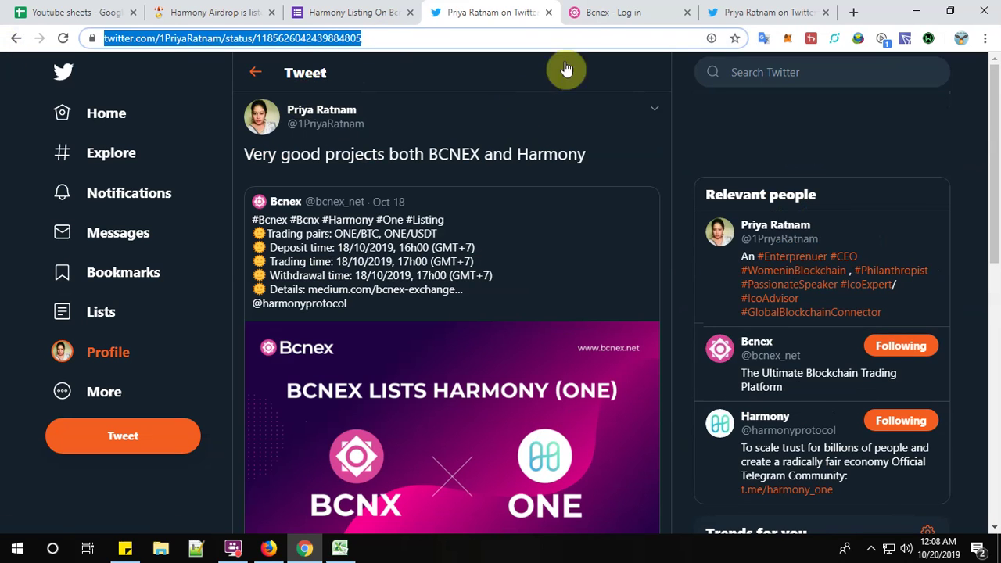
click(348, 12)
Paste the Bcnex retweet link into its answer field.
click(427, 365)
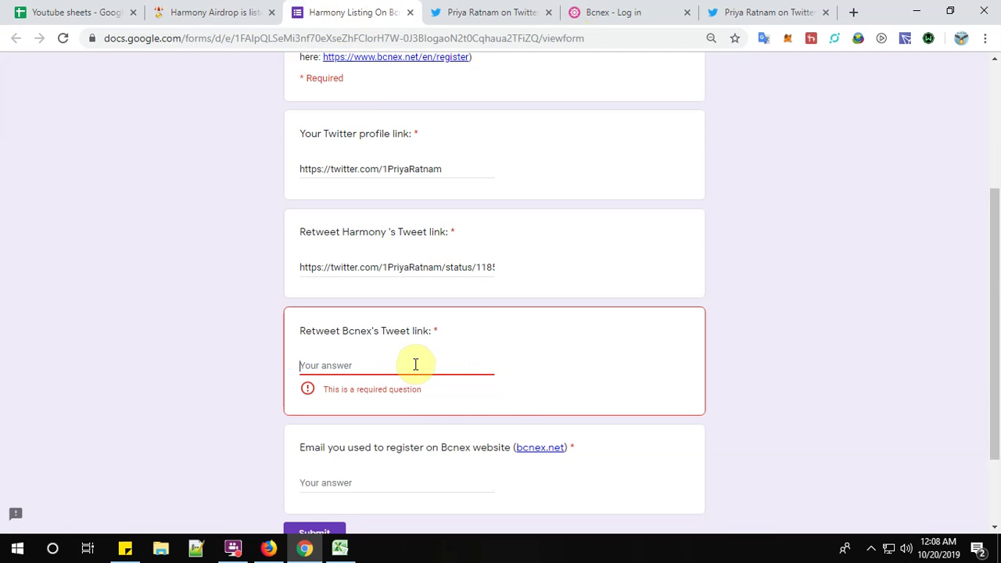
key(ctrl+v)
scroll(544, 425, down, 2)
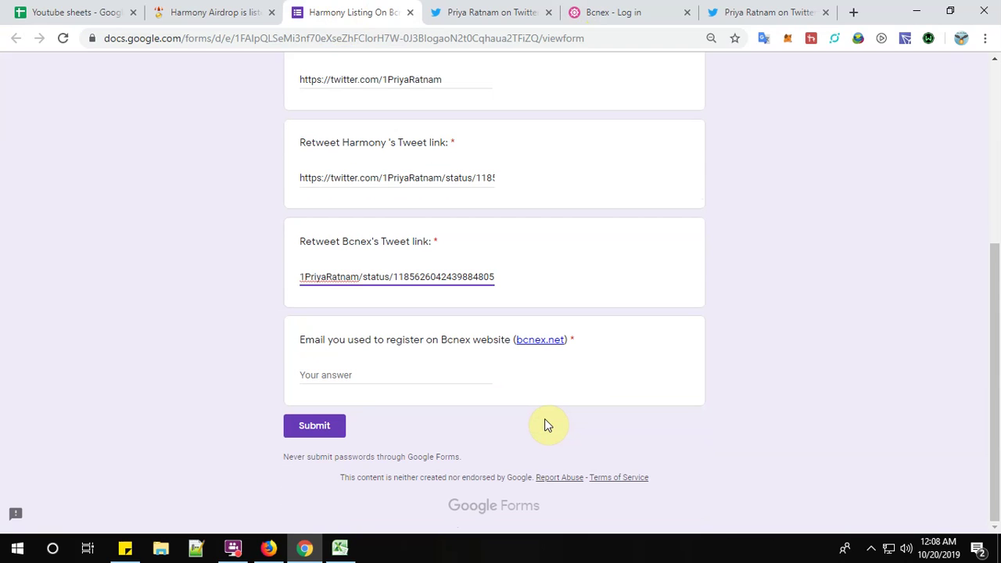
Enter the registration email address in the Email field and submit the airdrop form.
click(450, 375)
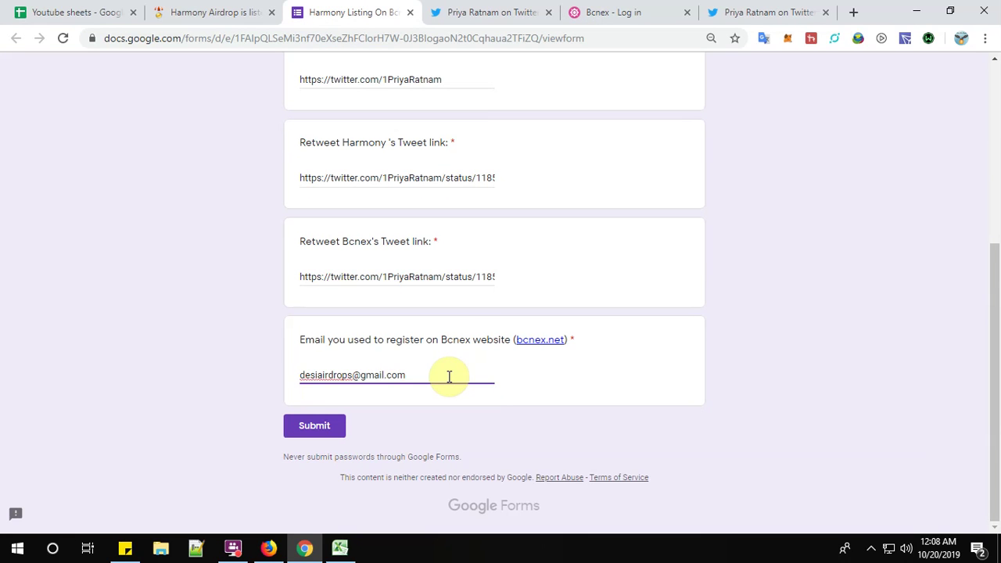
scroll(539, 360, up, 4)
scroll(536, 376, down, 1)
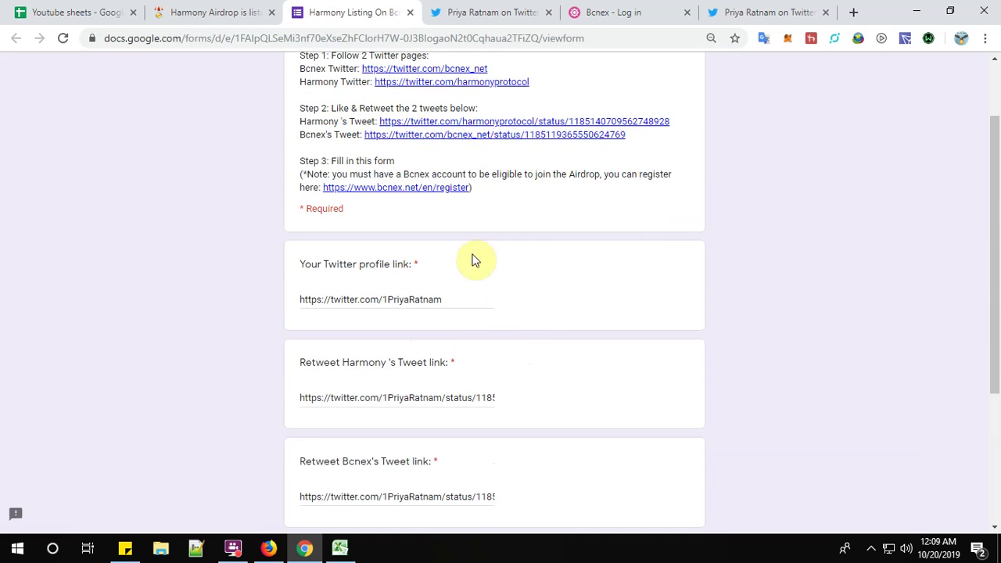
scroll(474, 265, down, 1)
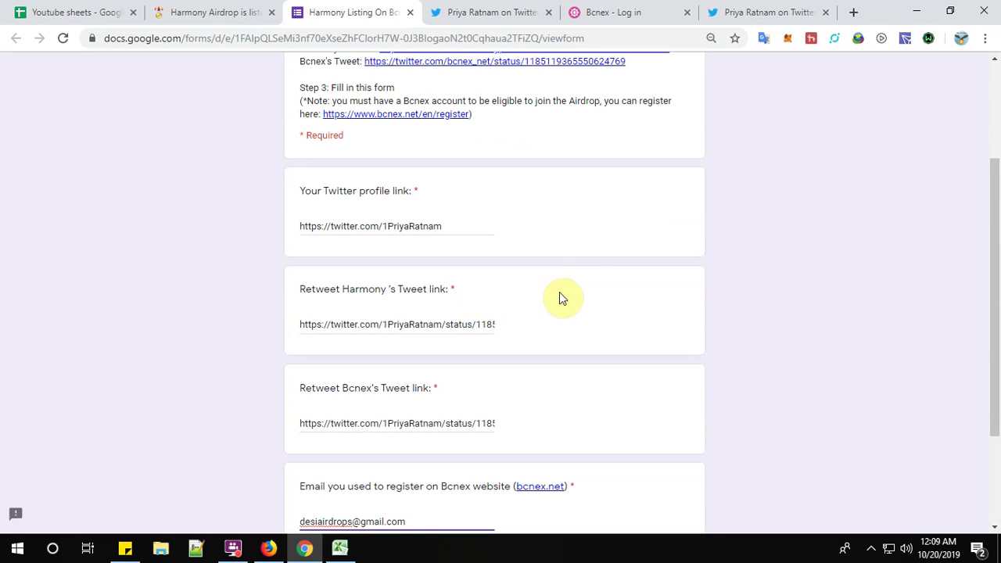
scroll(573, 283, down, 2)
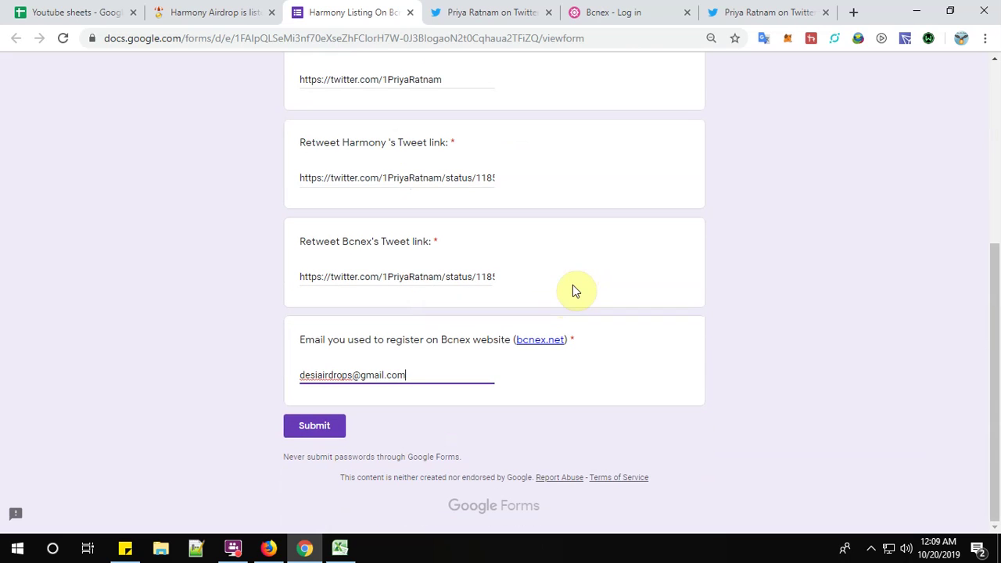
click(322, 432)
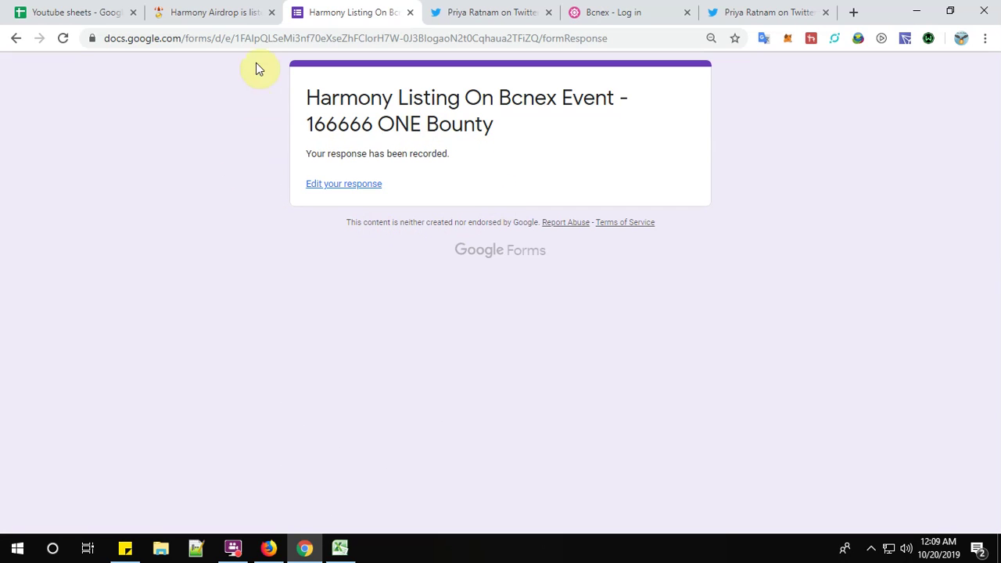
Return to the 'Harmony Airdrop is list...' tab and scroll to its upvotes and Disqus comments.
click(229, 13)
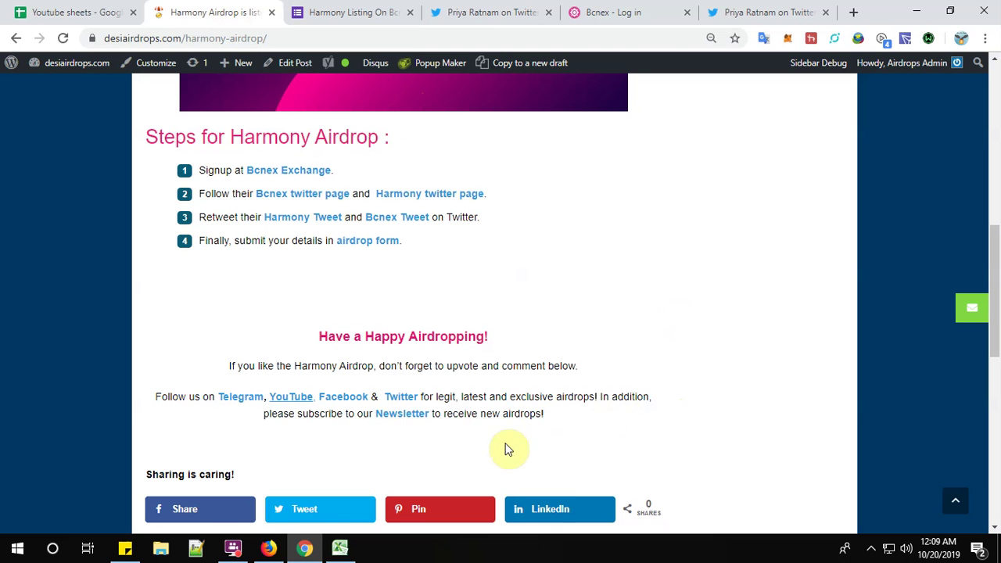
scroll(391, 445, down, 3)
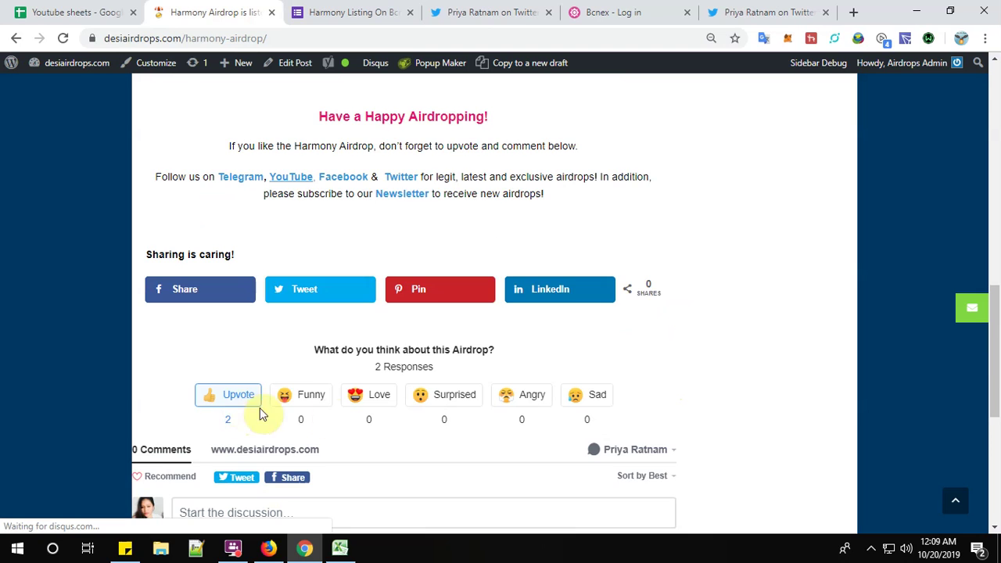
scroll(313, 402, up, 1)
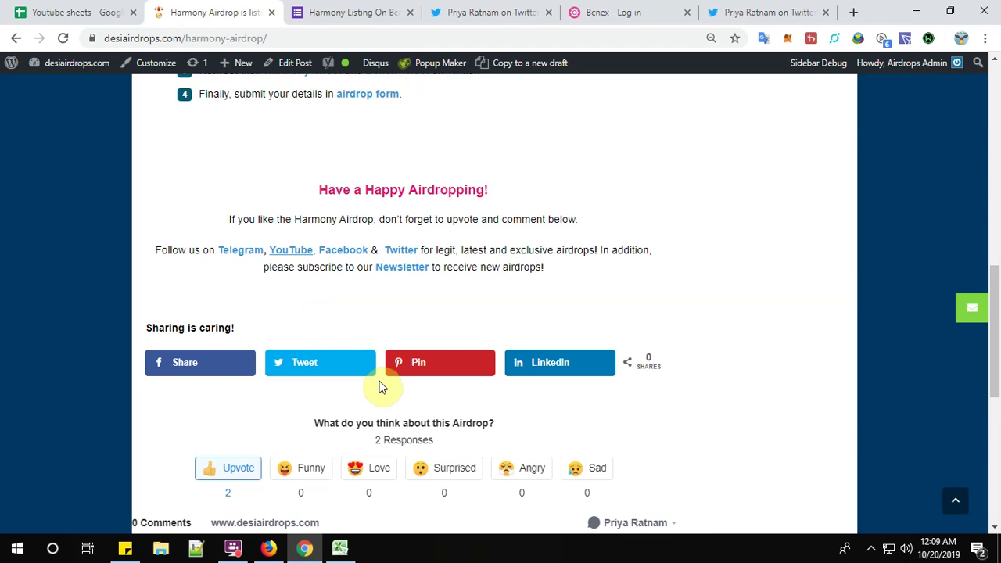
scroll(380, 387, down, 2)
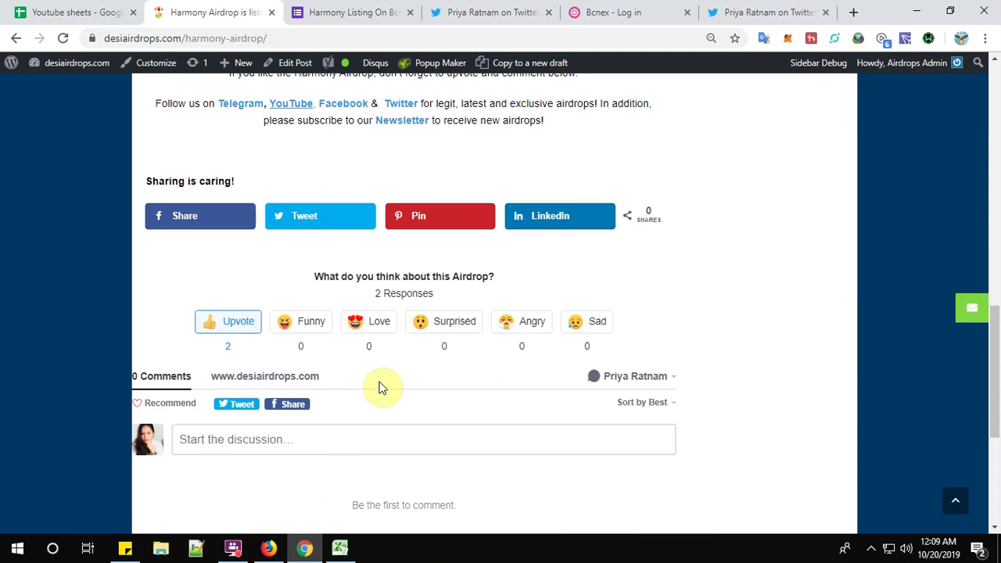